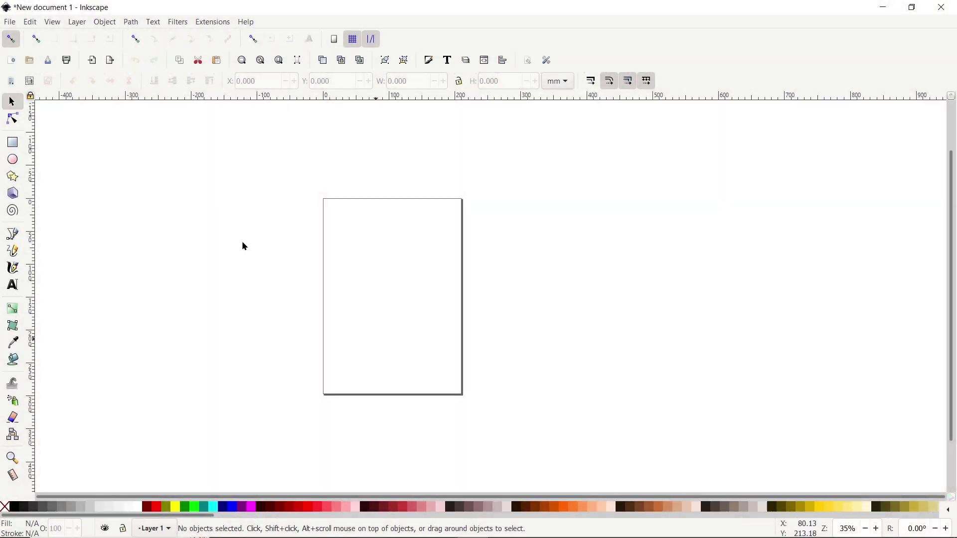
Switch Inkscape to the custom interface layout.
click(52, 22)
click(89, 301)
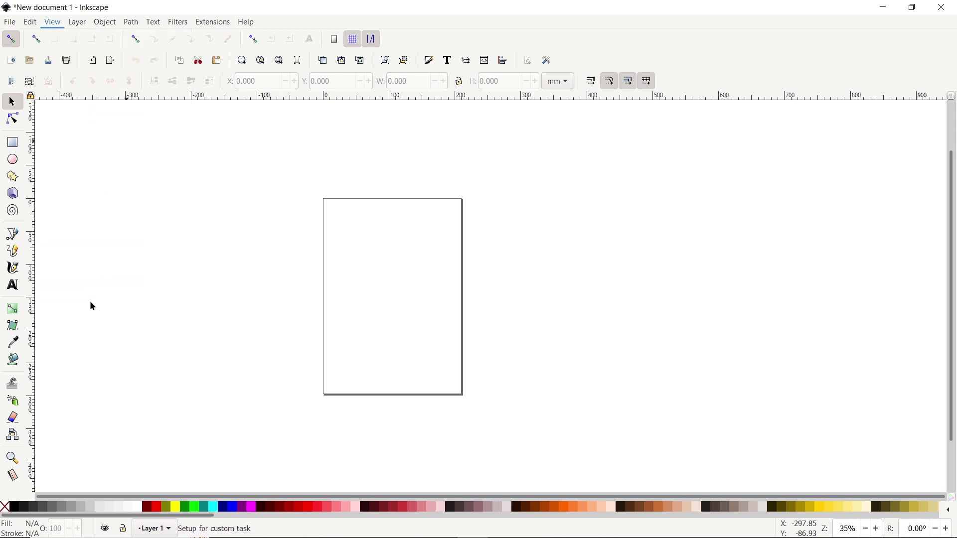
click(48, 25)
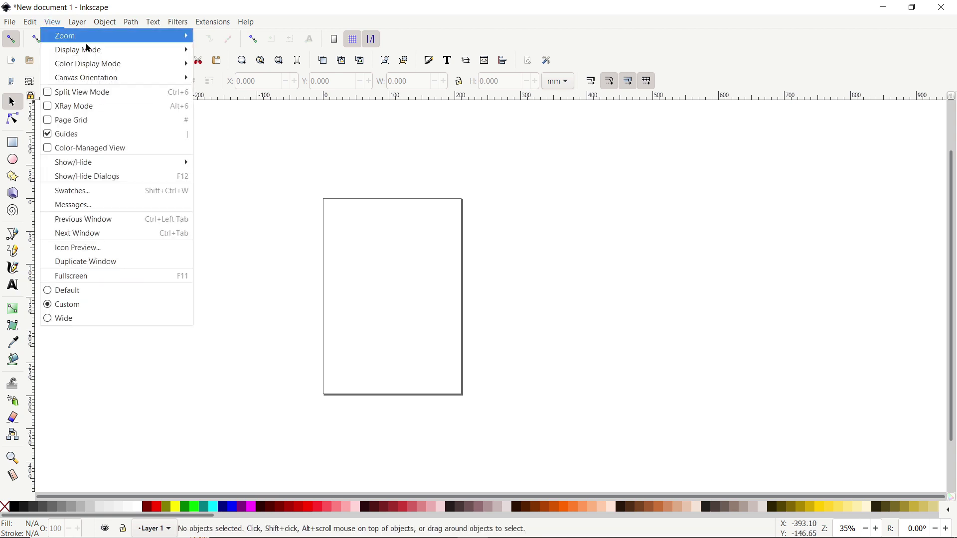
mouse_move(150, 164)
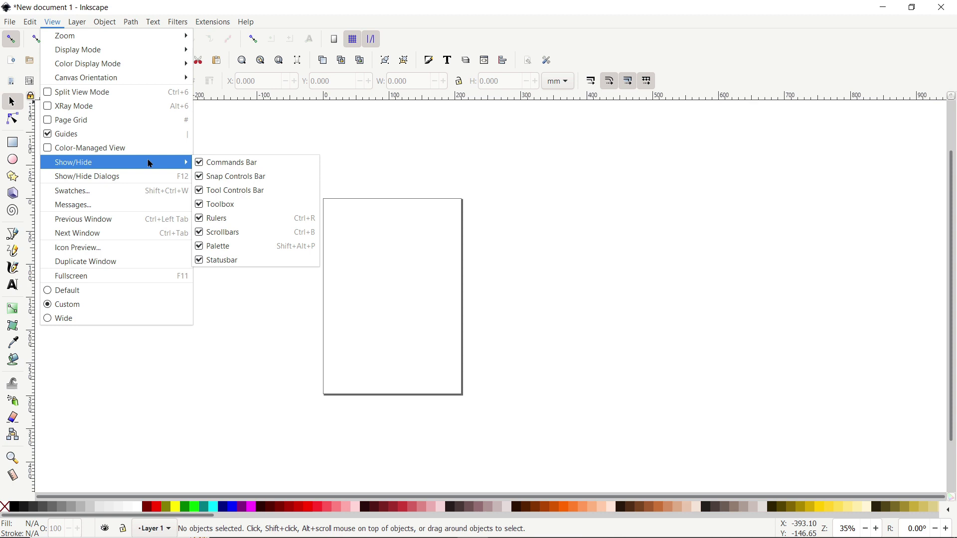
click(235, 293)
Set the document's display units and page size units to pixels.
click(10, 22)
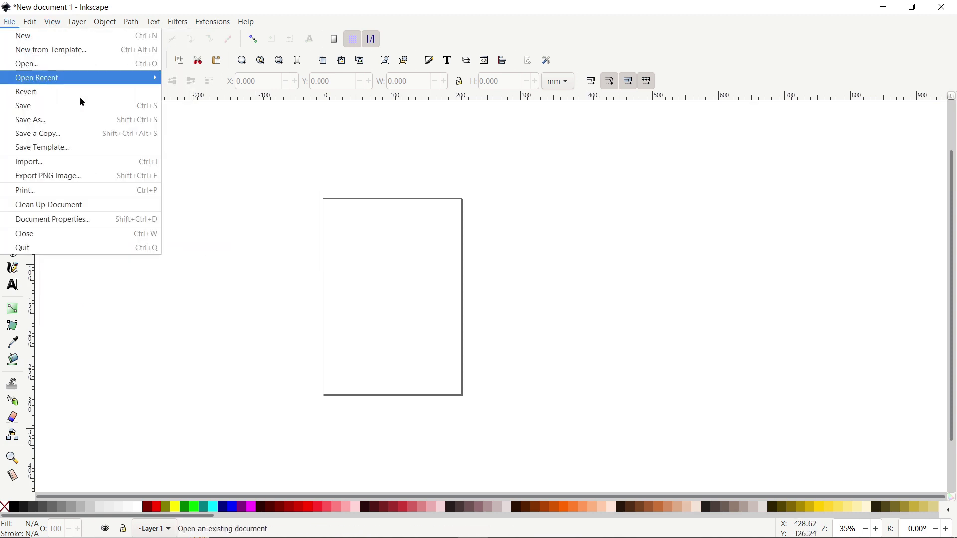
click(74, 220)
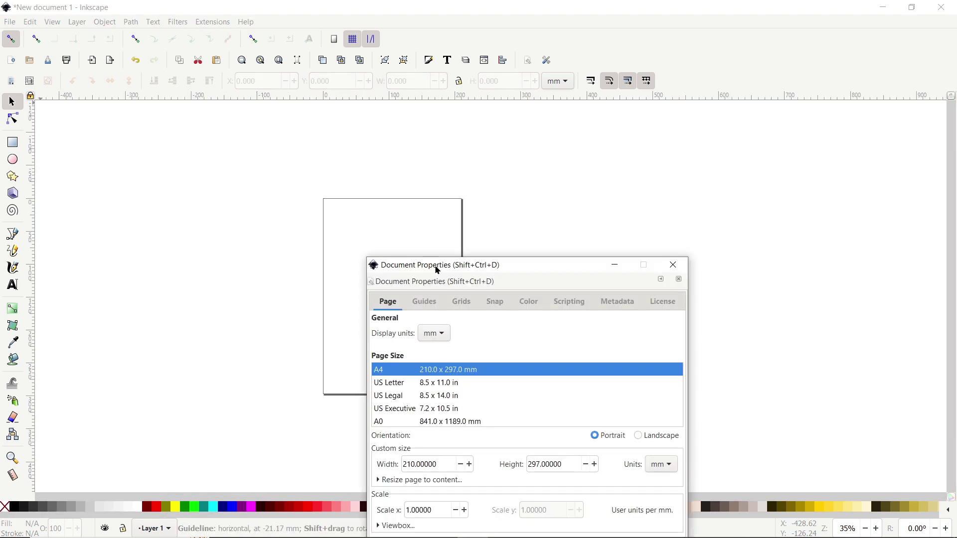
drag(437, 270, 376, 118)
click(372, 178)
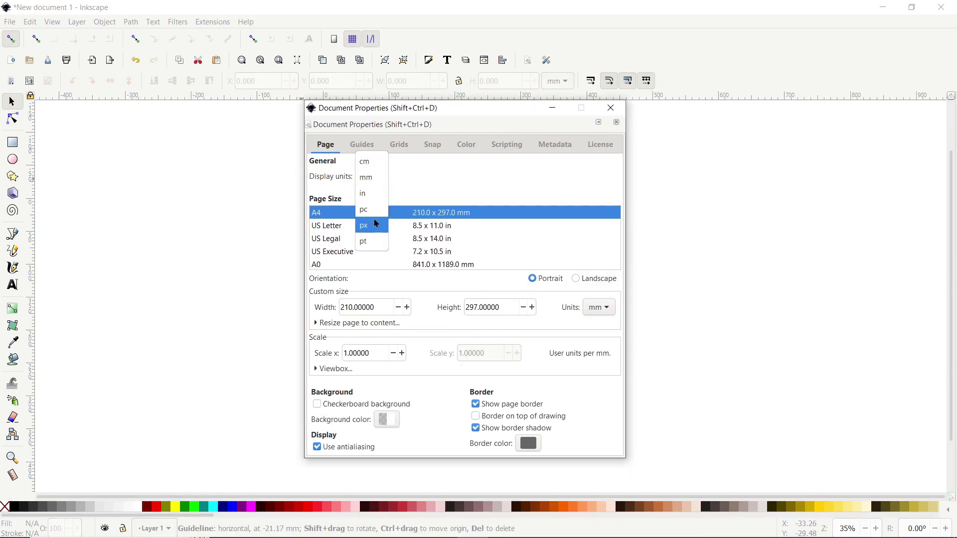
click(376, 224)
click(596, 309)
click(593, 357)
Set the page width to 1920 px and height to 1080 px.
click(384, 312)
drag(384, 313, 274, 287)
text(1920)
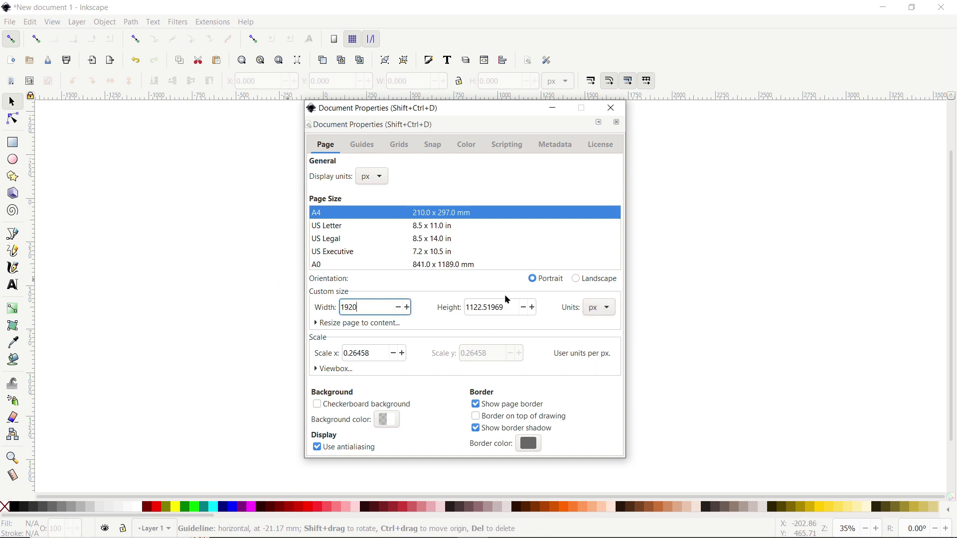
key(Tab)
text(1080)
key(Return)
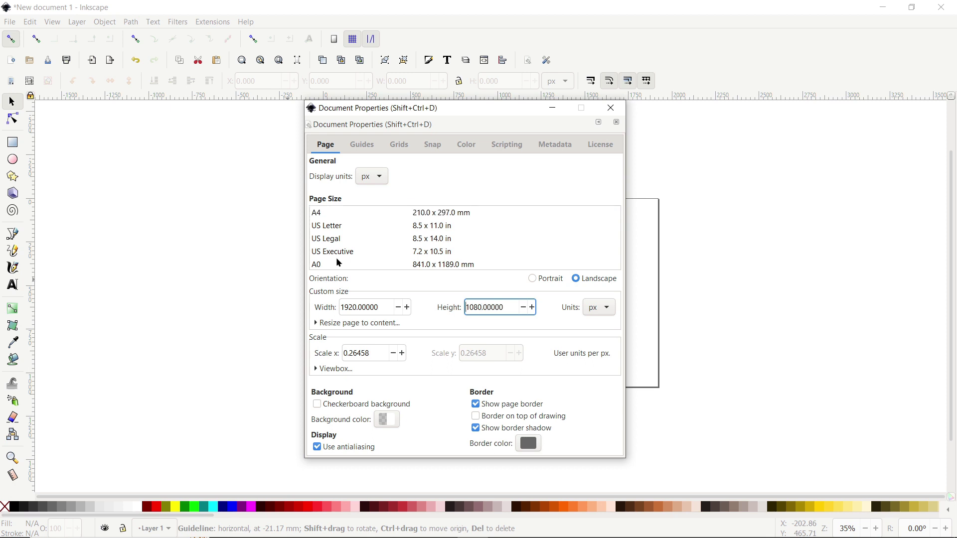
click(610, 108)
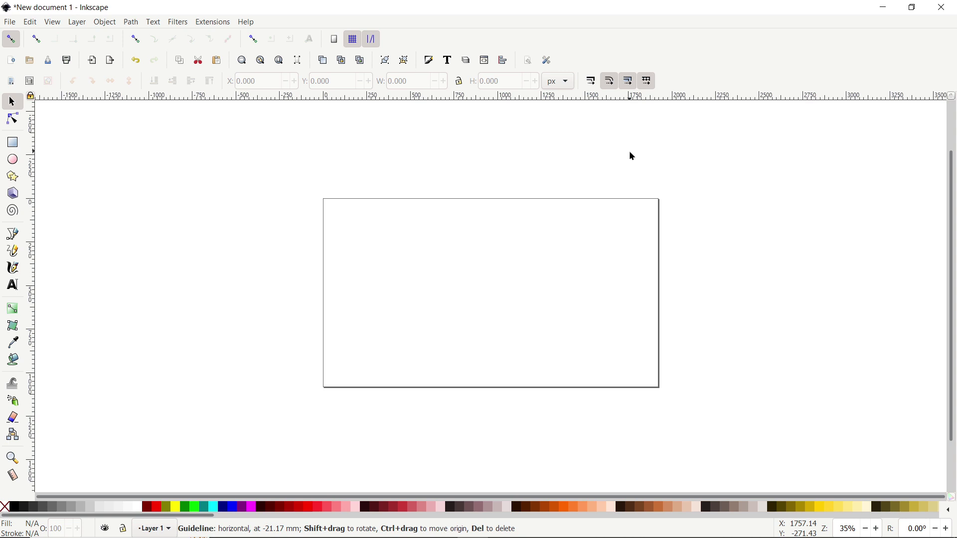
Dock the Fill and Stroke and Align and Distribute panels, and zoom to fit the page.
click(428, 68)
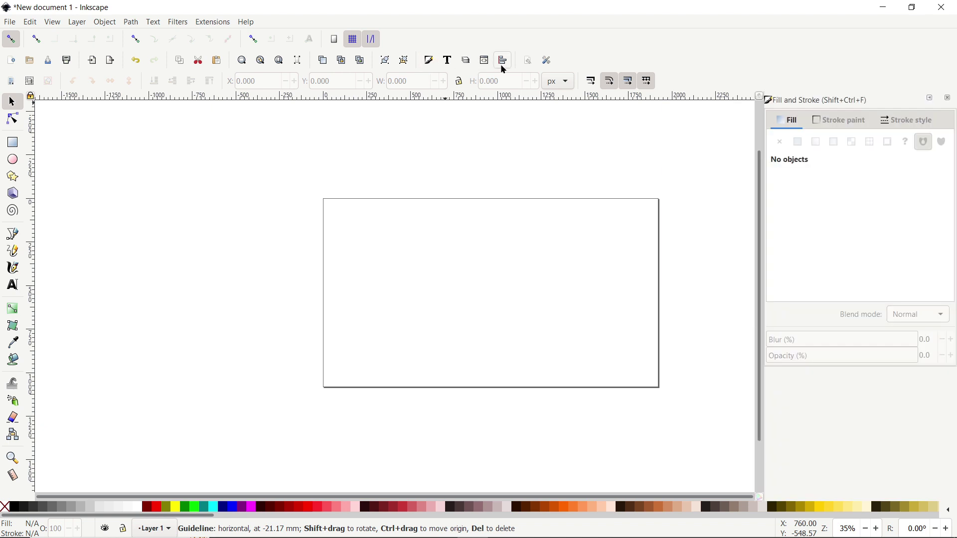
click(503, 69)
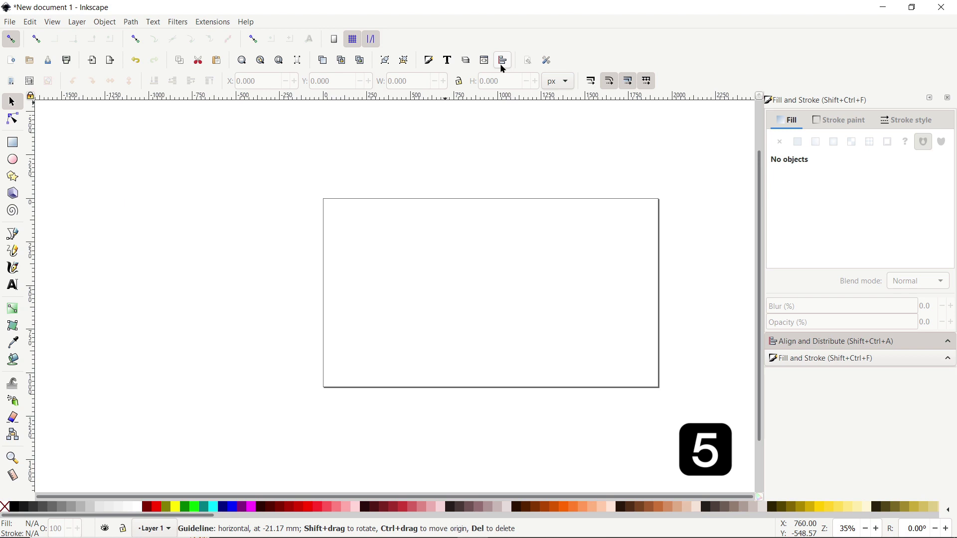
click(279, 60)
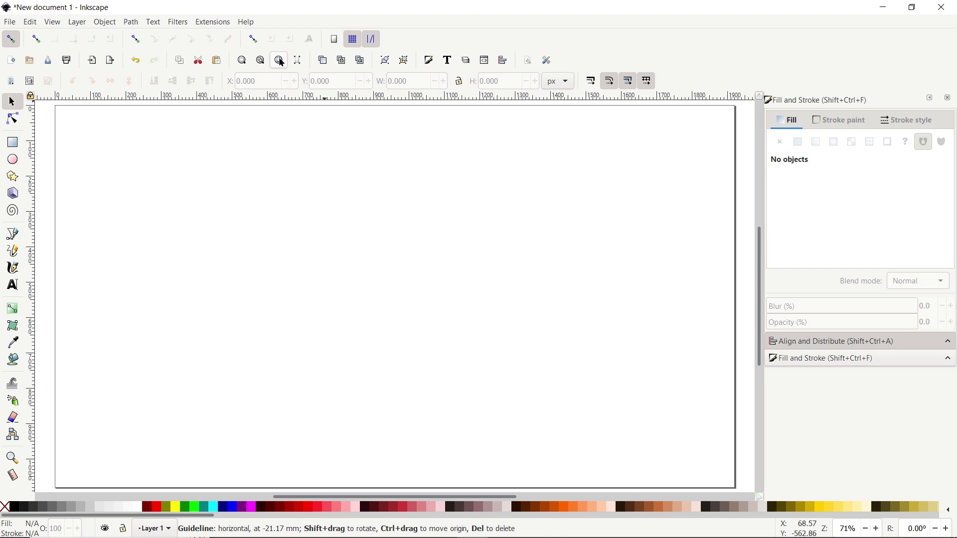
click(10, 21)
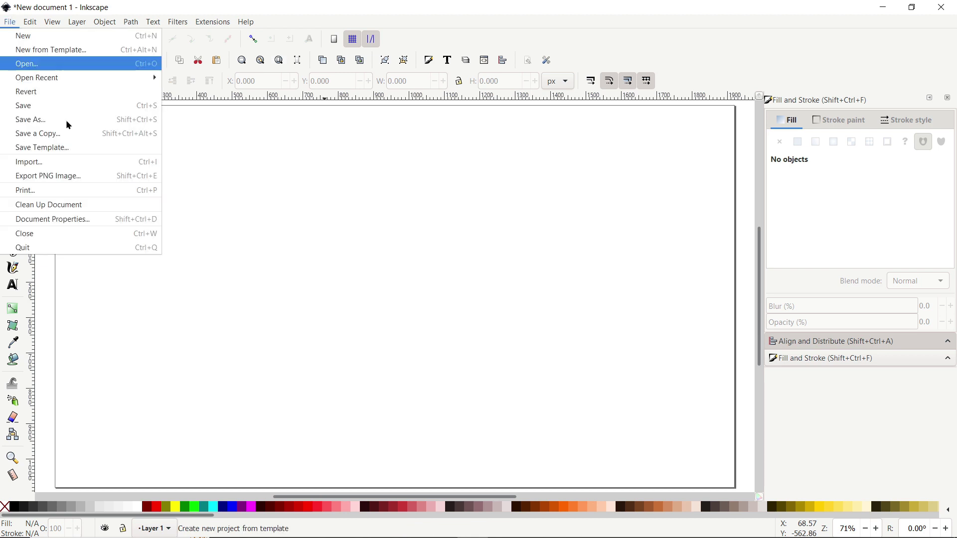
Import kk.png and centre it horizontally and vertically relative to the page.
click(47, 163)
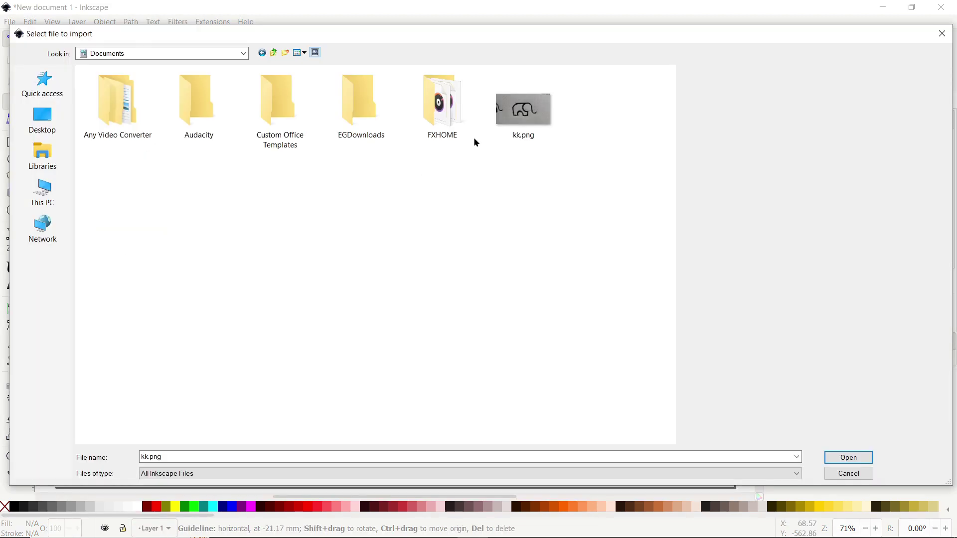
double_click(533, 117)
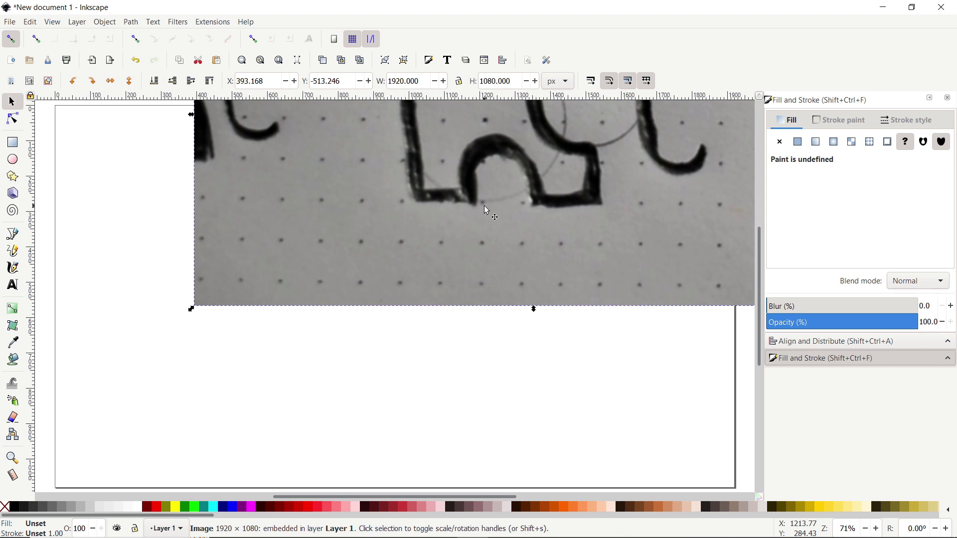
click(831, 343)
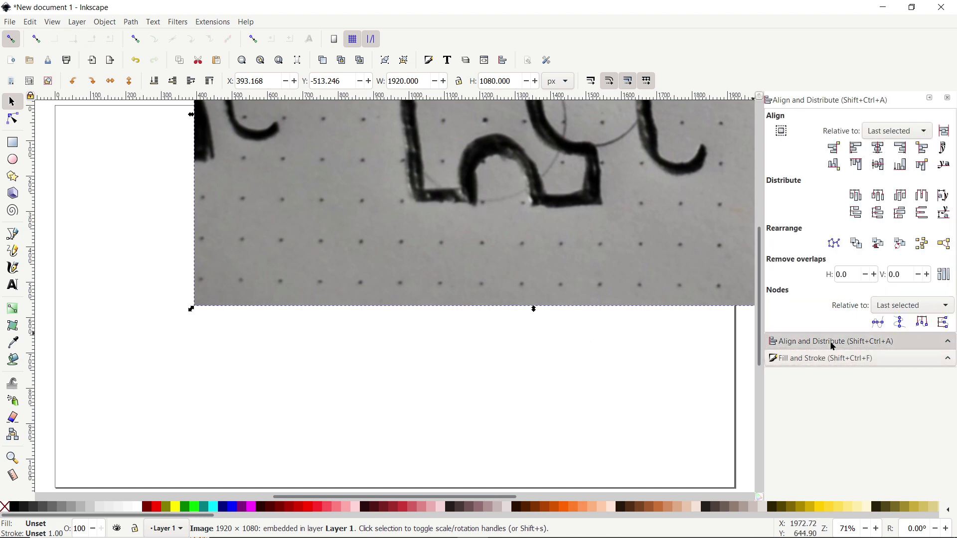
click(896, 131)
click(876, 194)
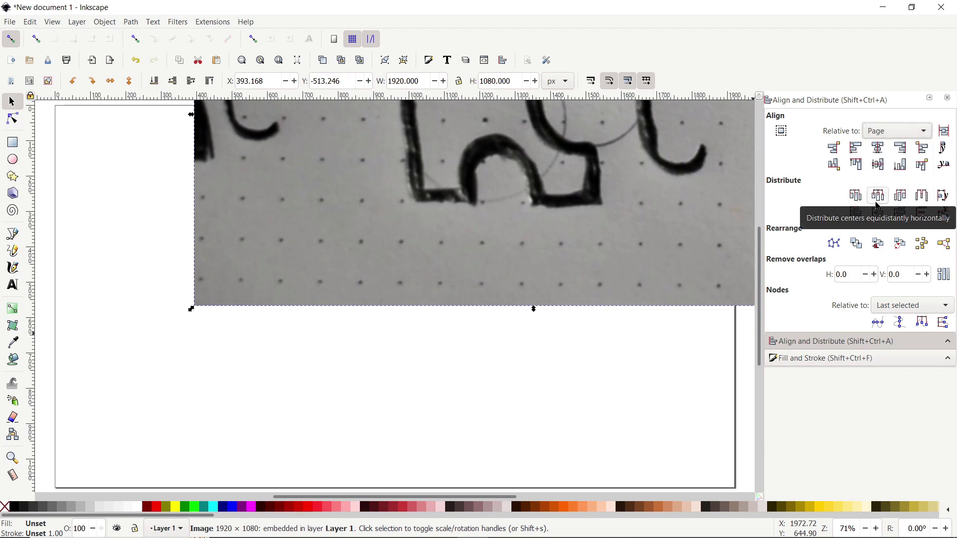
click(879, 148)
click(879, 164)
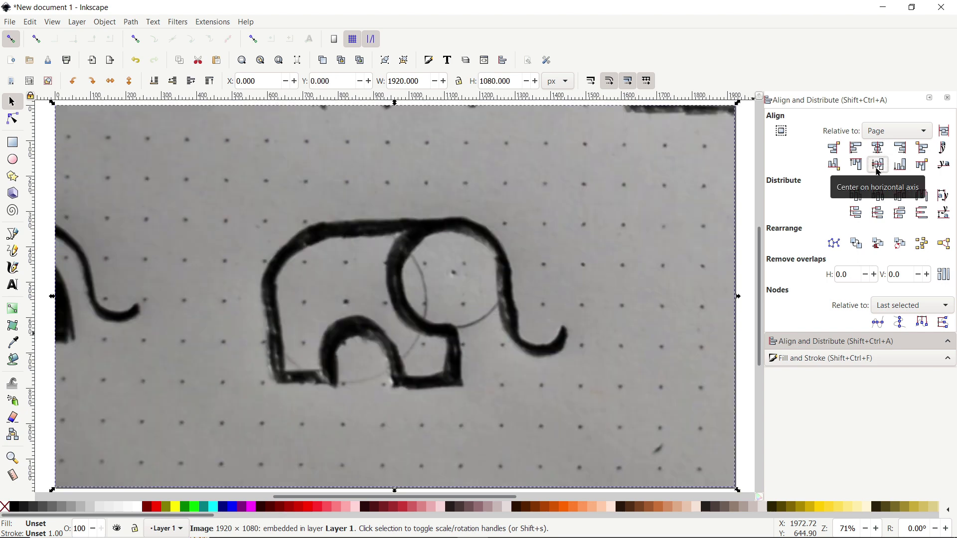
Set the elephant sketch to 30% opacity and lock it in place.
click(850, 358)
drag(921, 323, 926, 322)
text(30)
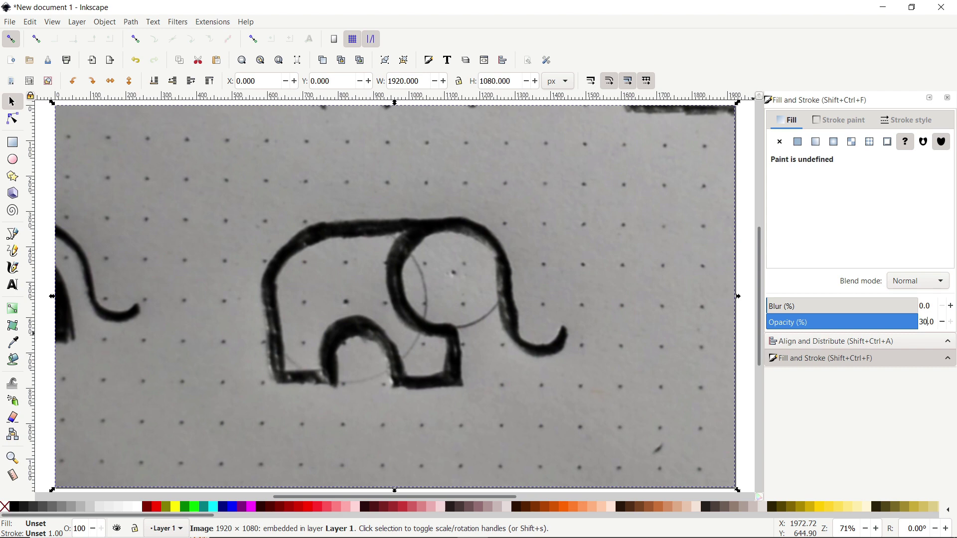
key(Return)
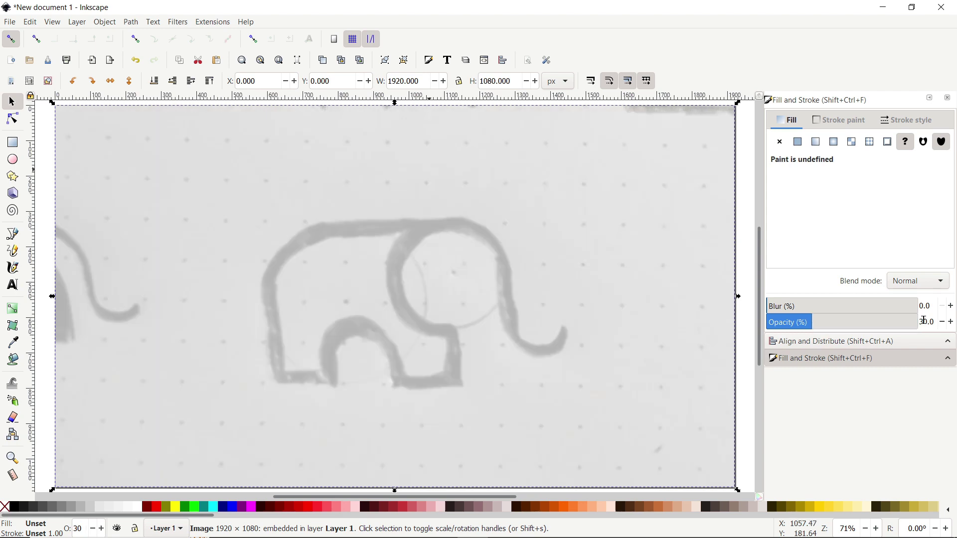
right_click(418, 186)
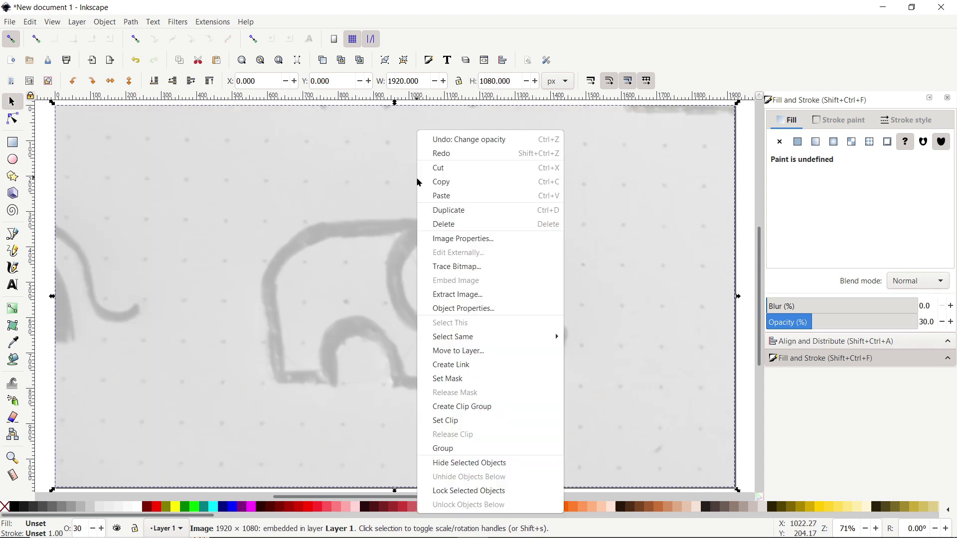
click(497, 491)
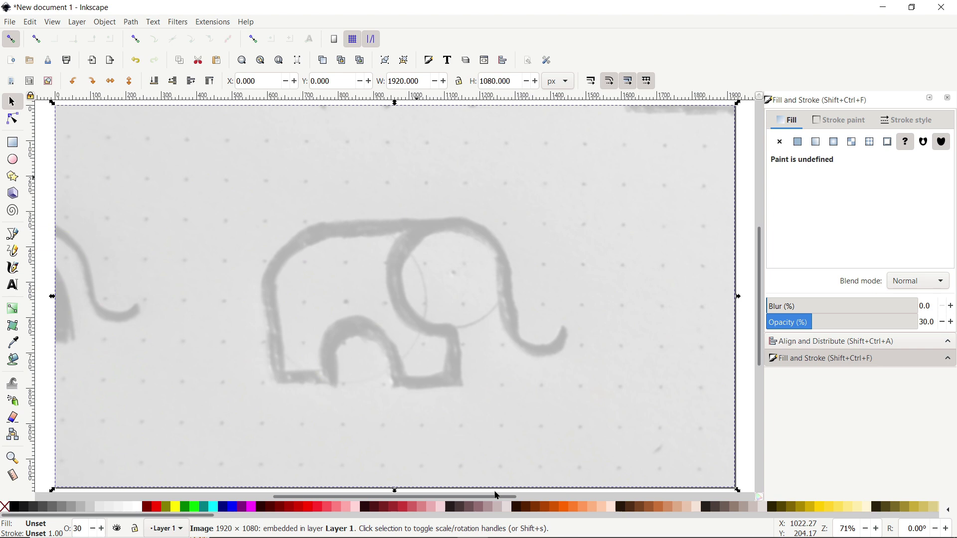
key(Escape)
Draw a square near the elephant's trunk and remove its fill.
click(12, 148)
drag(451, 311, 508, 356)
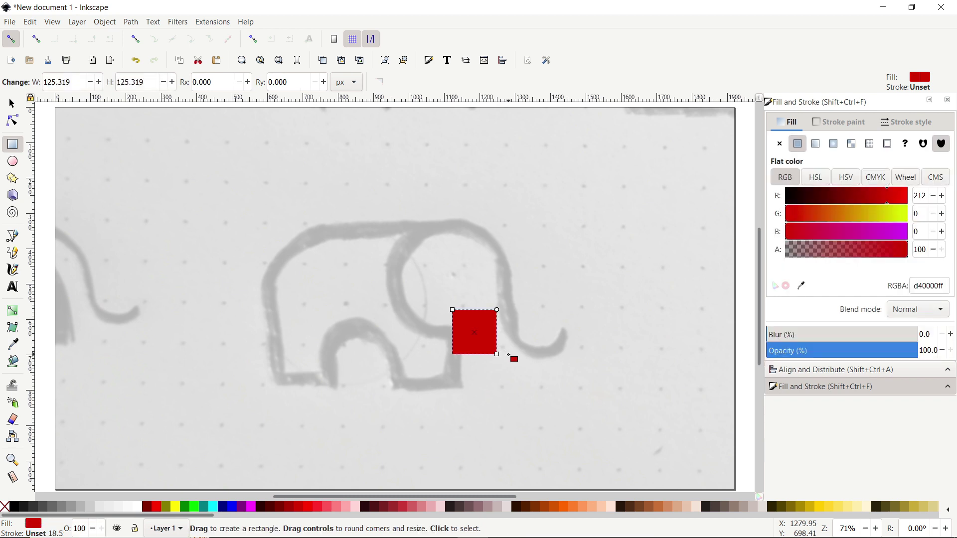
click(7, 509)
shift+click(7, 509)
key(s)
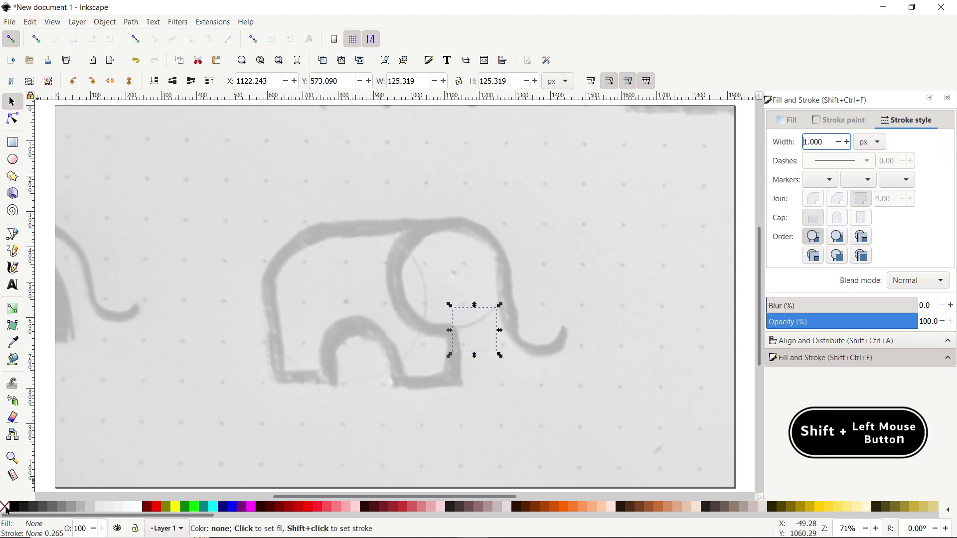
Give the square a blue outline 4 px wide.
shift+click(232, 511)
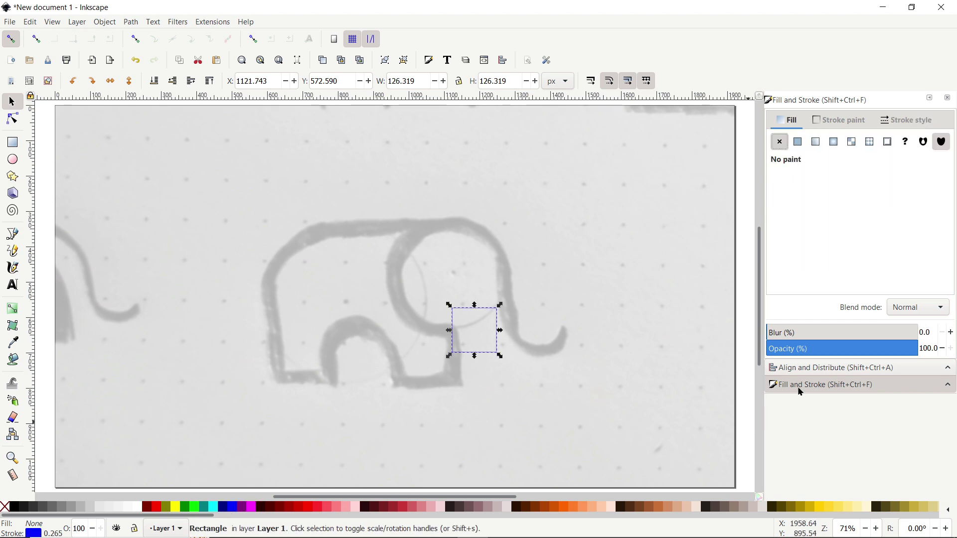
click(905, 120)
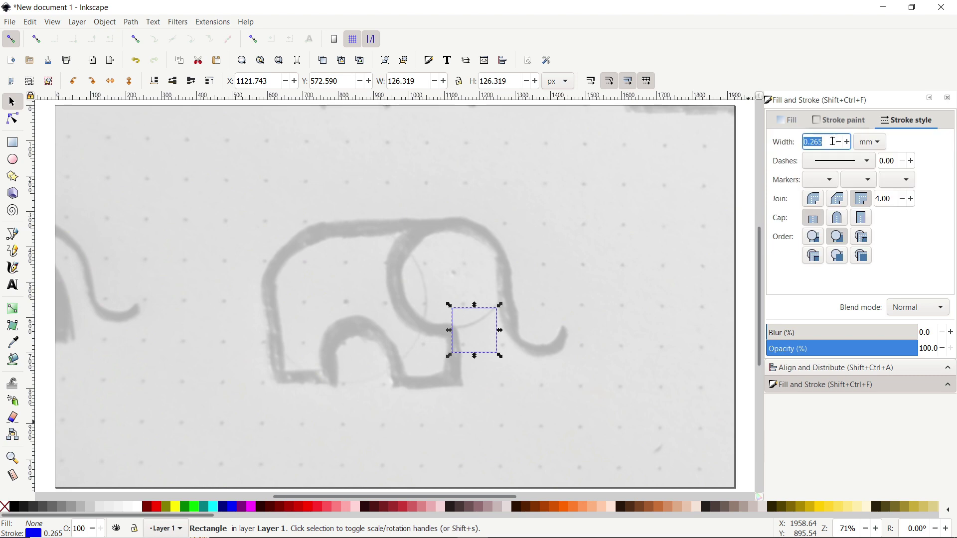
click(871, 143)
click(868, 156)
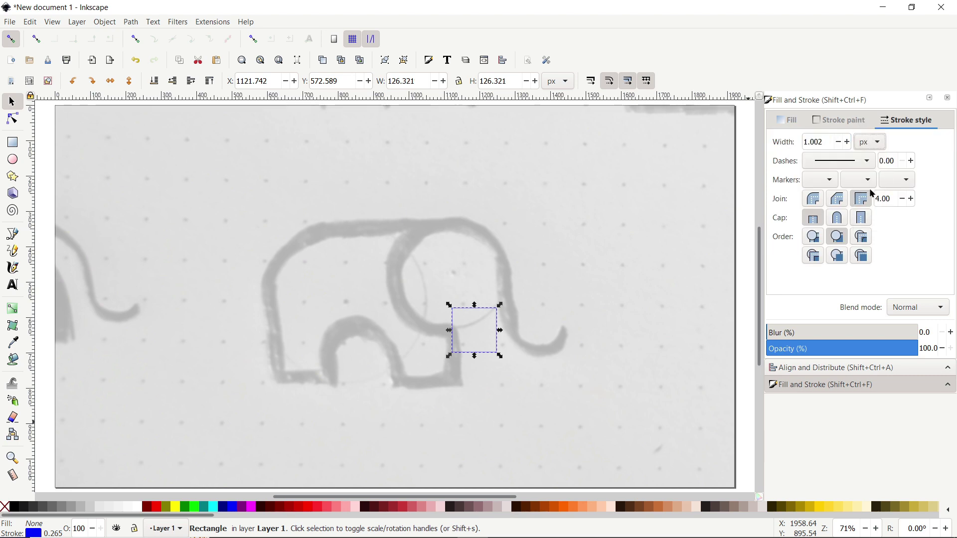
double_click(820, 142)
text(4)
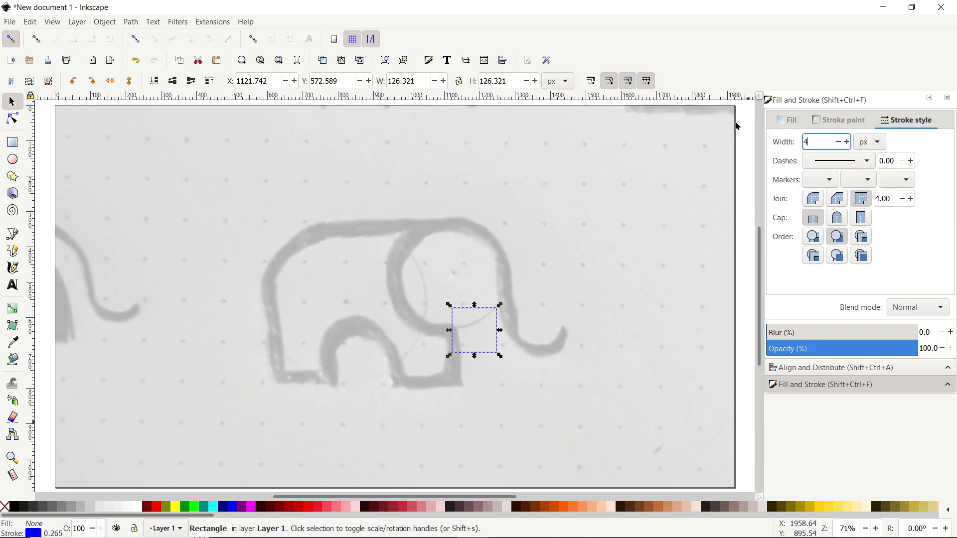
key(Return)
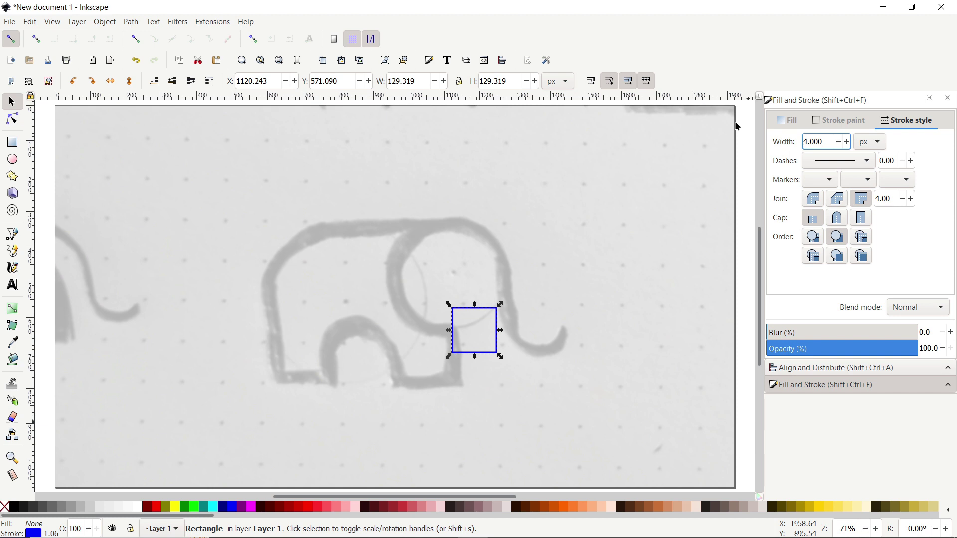
Duplicate the square and move the copy down and right of the original.
right_click(466, 312)
click(499, 265)
drag(467, 313, 535, 335)
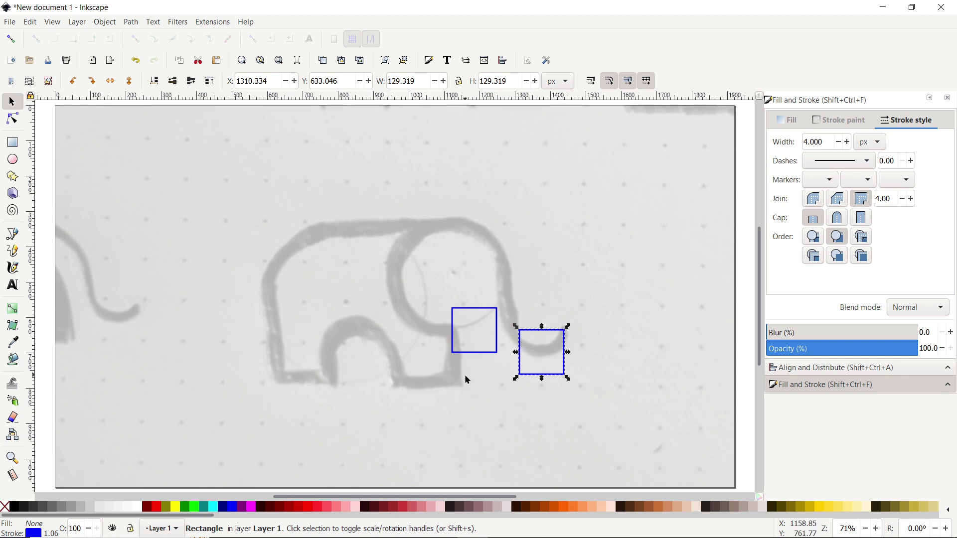
Enable corner snapping, stack the second small square below the first, and guide its bottom edge.
click(13, 43)
click(135, 40)
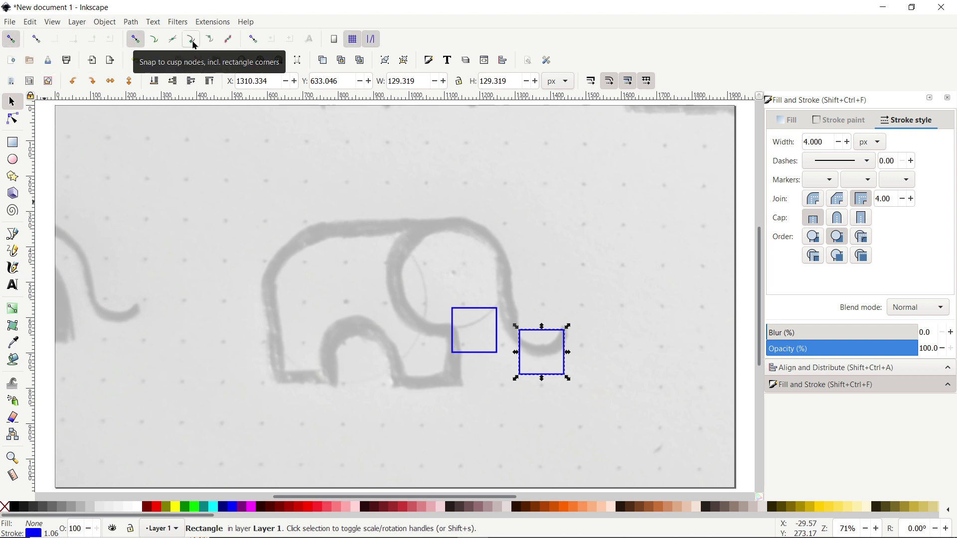
click(194, 45)
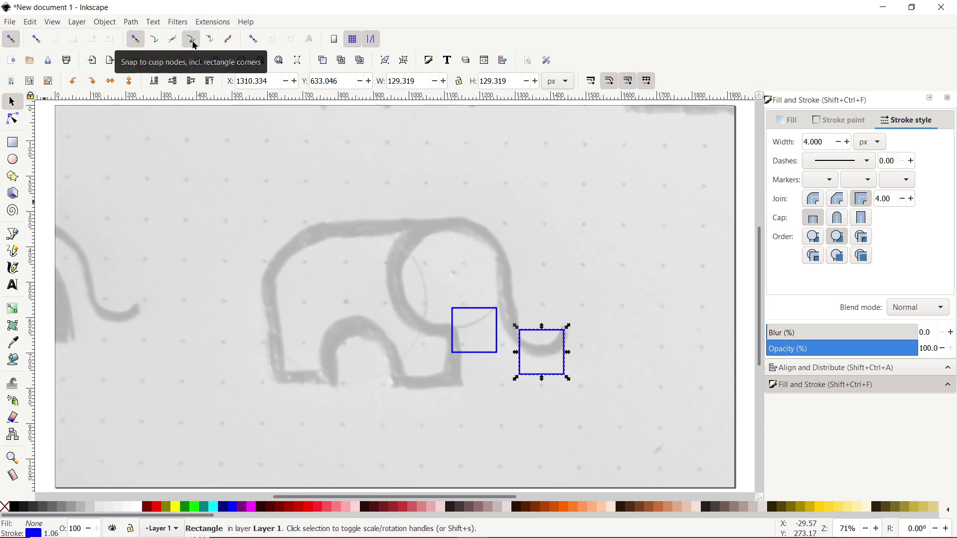
drag(534, 337, 462, 358)
drag(507, 102, 499, 401)
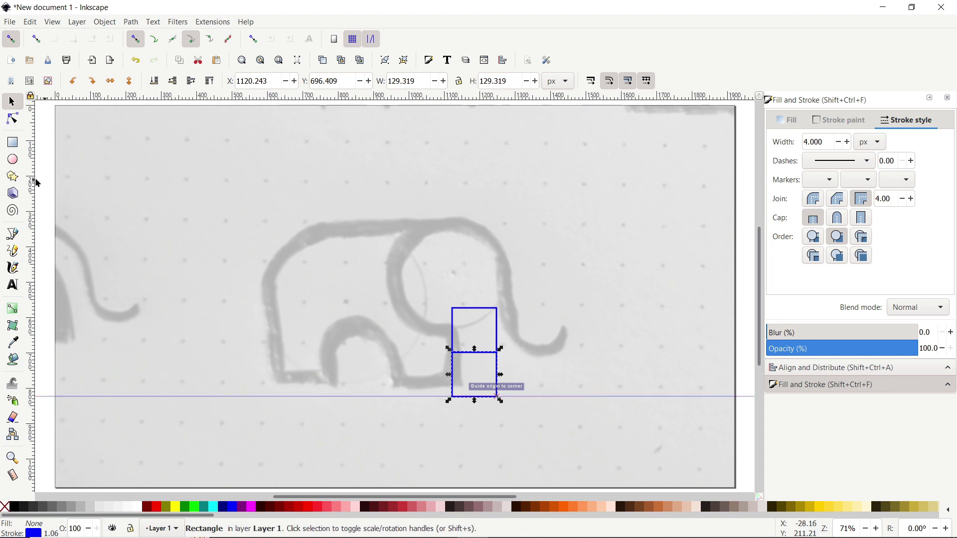
Draw larger snapped squares beside, above and left of the stack, with guides on their edges.
click(13, 145)
key(ctrl)
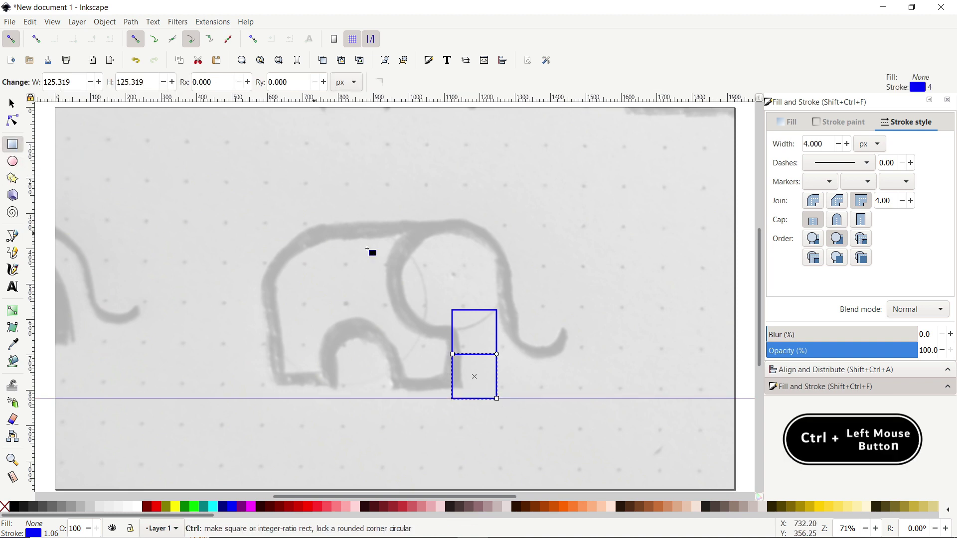
drag(498, 311, 600, 402)
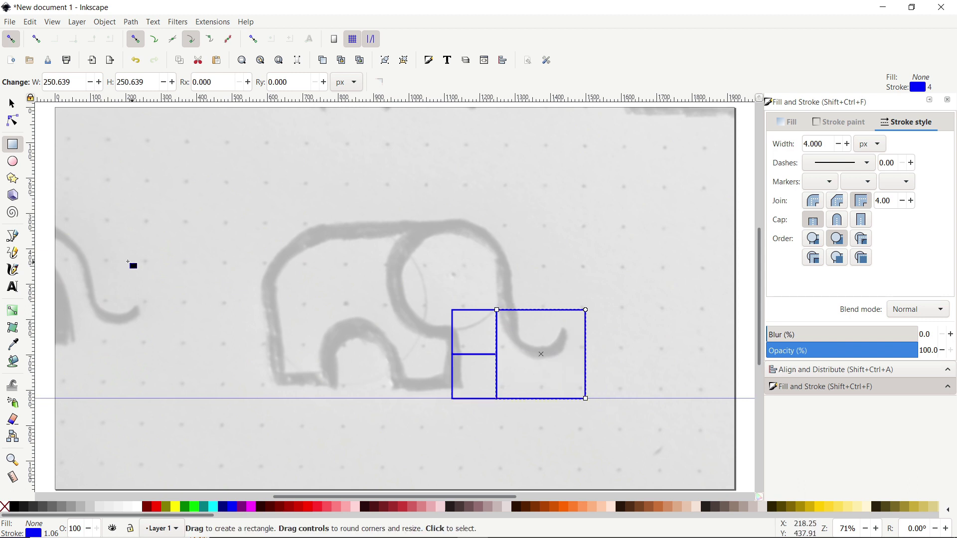
drag(33, 265, 585, 310)
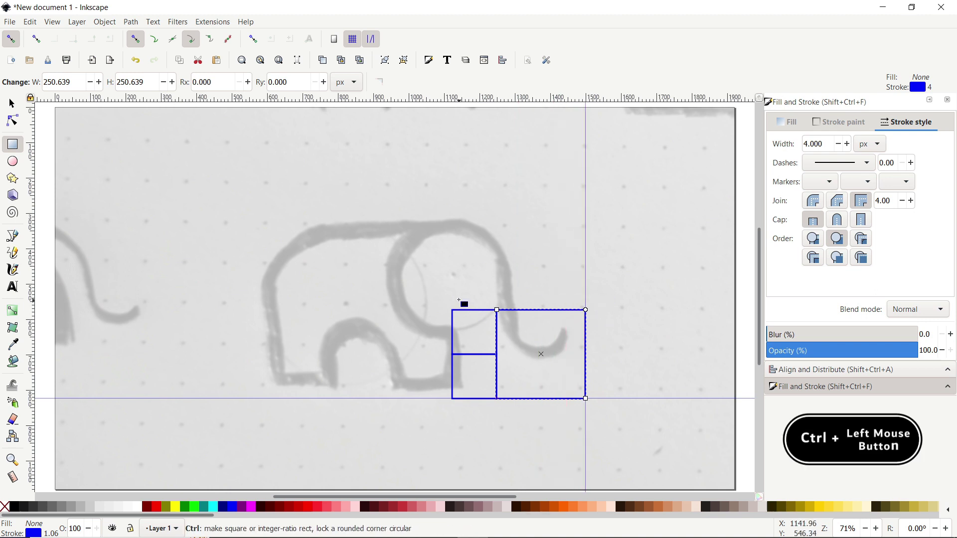
mouse_move(452, 310)
mouse_down()
mouse_move(569, 210)
mouse_move(588, 190)
mouse_move(590, 170)
mouse_move(586, 176)
mouse_up()
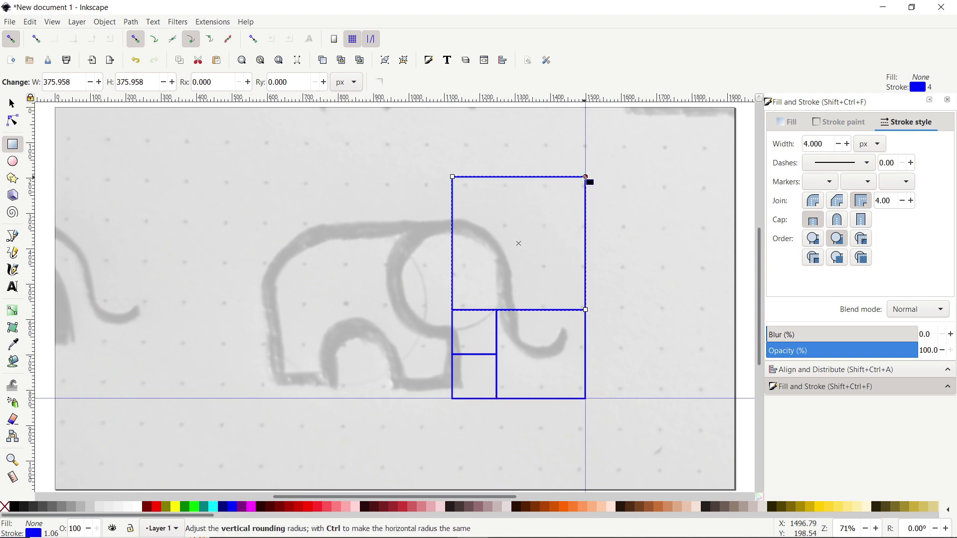
drag(508, 101, 452, 177)
ctrl+click(453, 177)
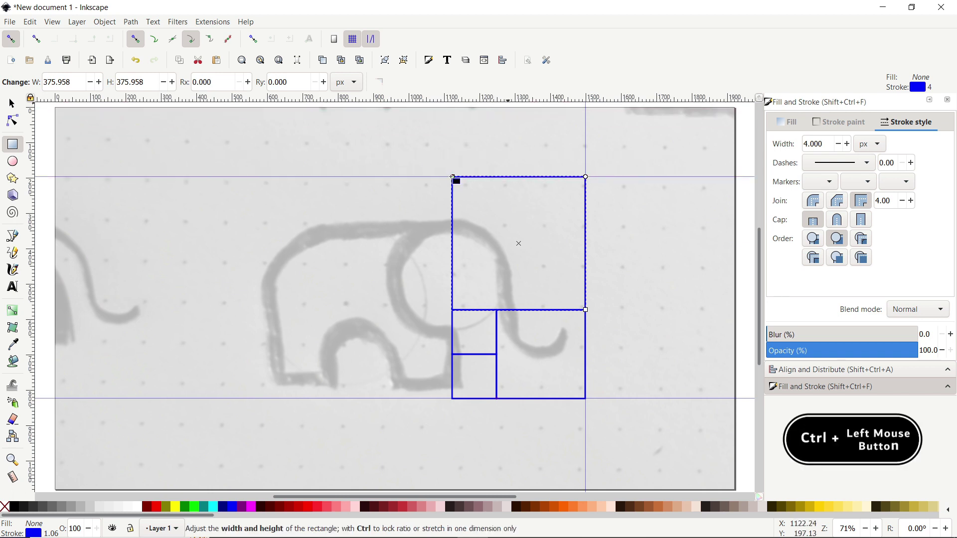
drag(453, 398, 230, 160)
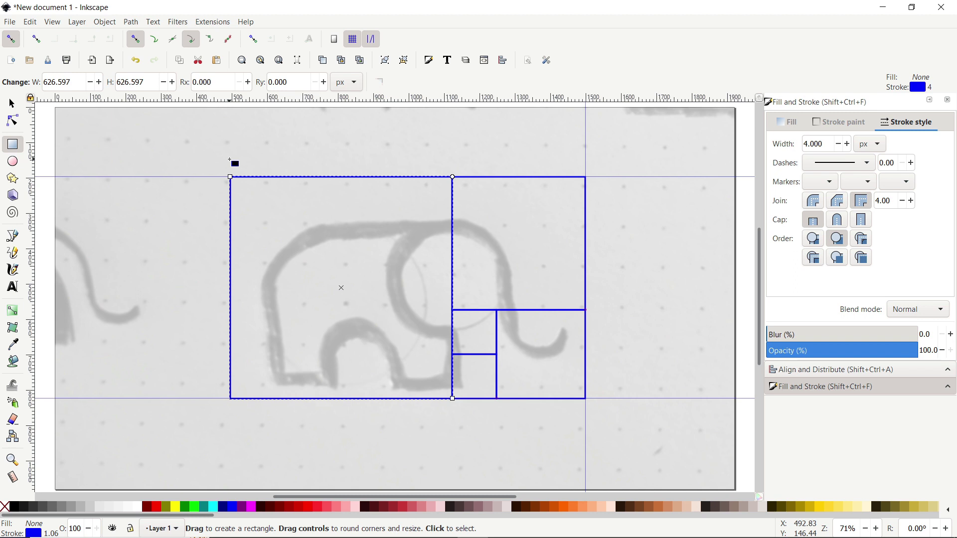
Draw circles inscribed in the large left, top-right, bottom-right and smallest lower-left squares.
click(12, 162)
key(Escape)
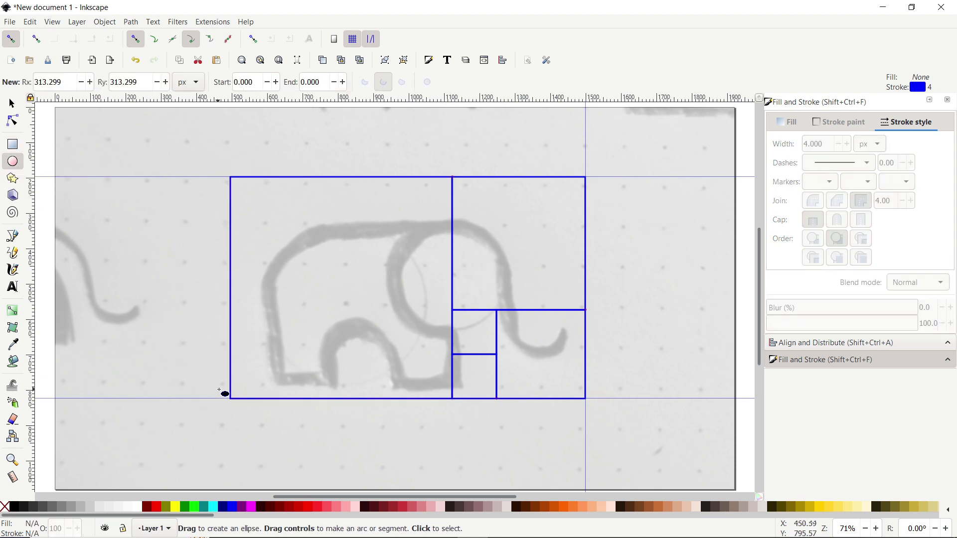
drag(411, 240, 453, 177)
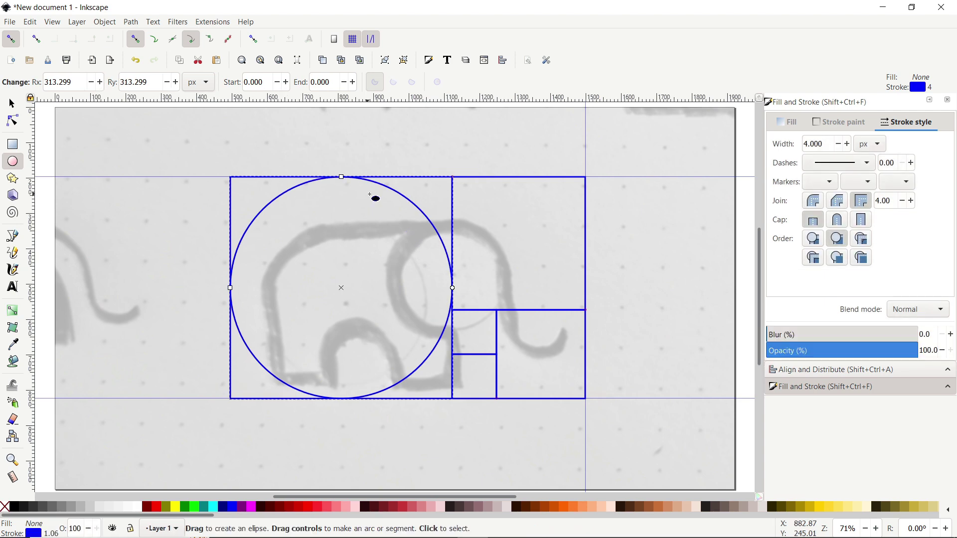
drag(585, 177, 453, 310)
drag(497, 398, 585, 310)
drag(452, 354, 496, 399)
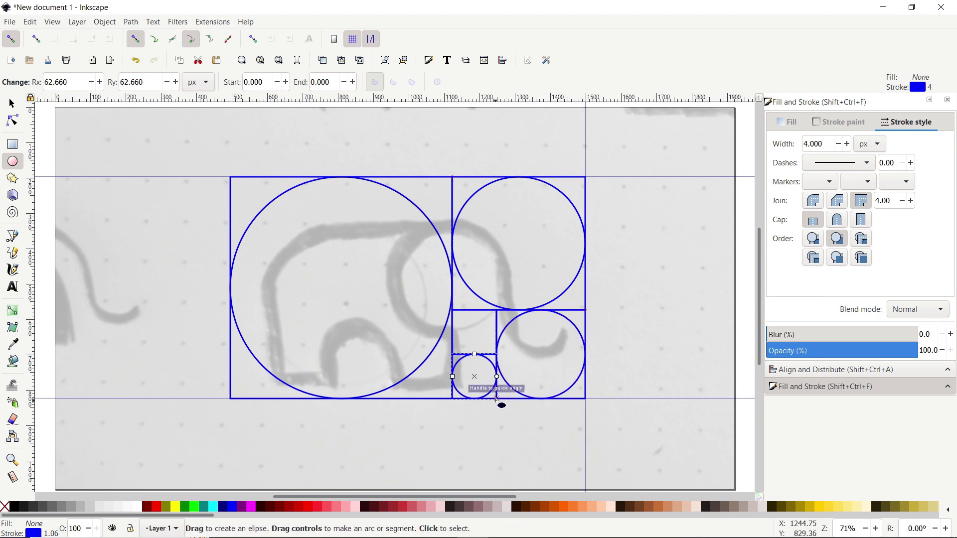
drag(488, 365, 497, 349)
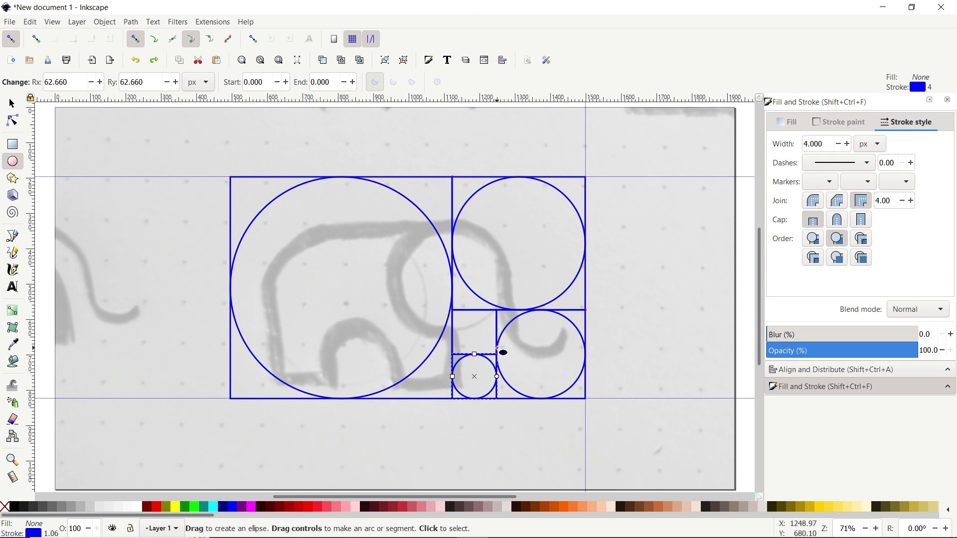
click(12, 102)
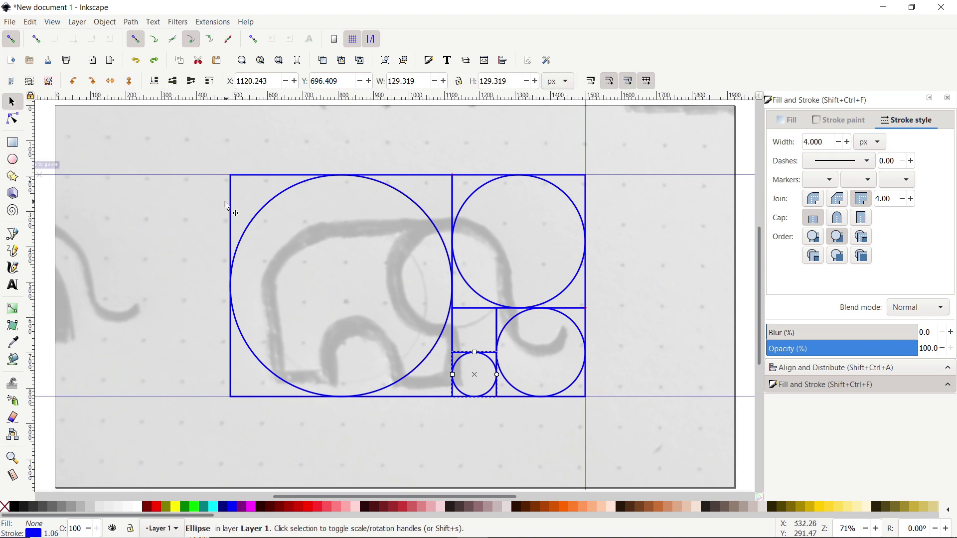
Delete all five helper squares, leaving only the circles.
click(232, 207)
key(Delete)
click(474, 309)
key(Delete)
click(497, 321)
key(Delete)
click(453, 351)
key(Delete)
key(Delete)
click(453, 338)
key(Delete)
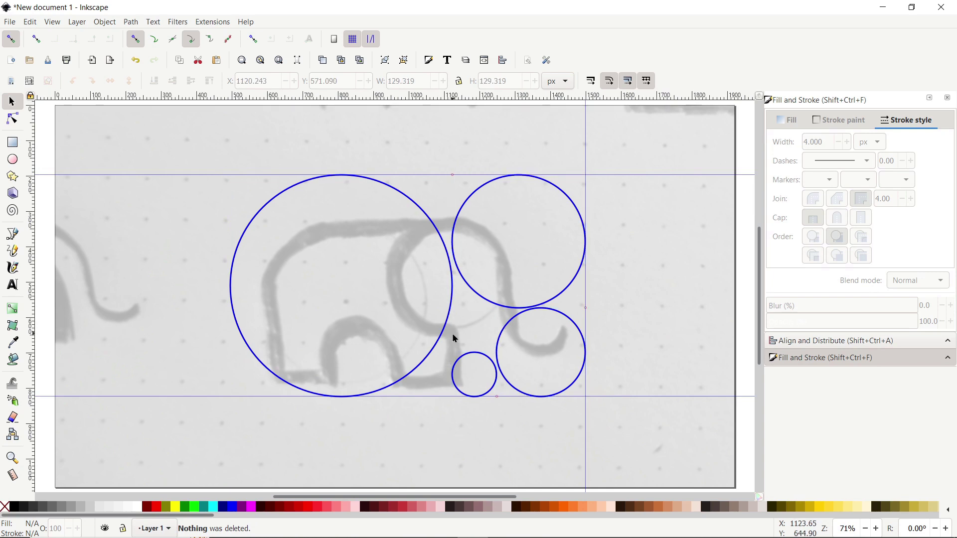
Centre the four circles on common vertical and horizontal axes and move them right.
drag(188, 141, 624, 436)
click(859, 367)
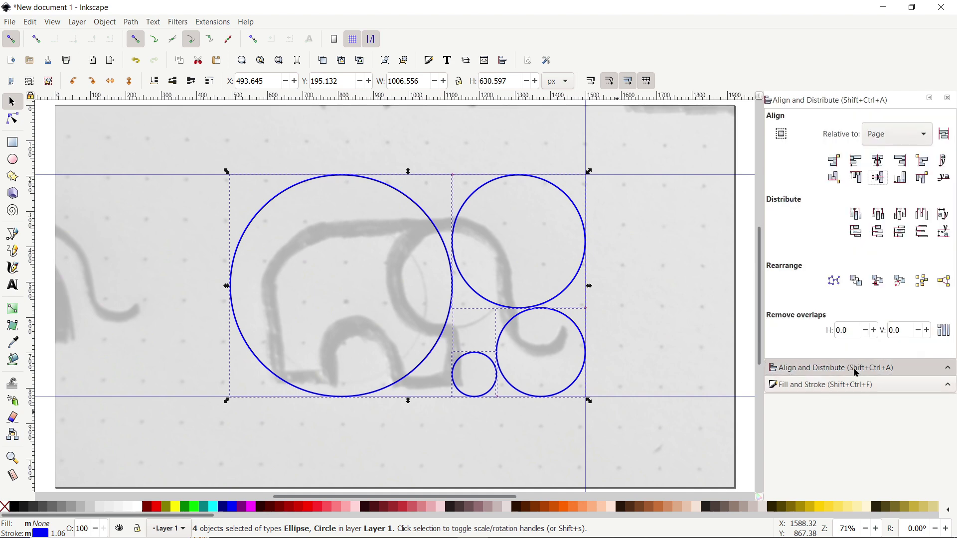
click(879, 160)
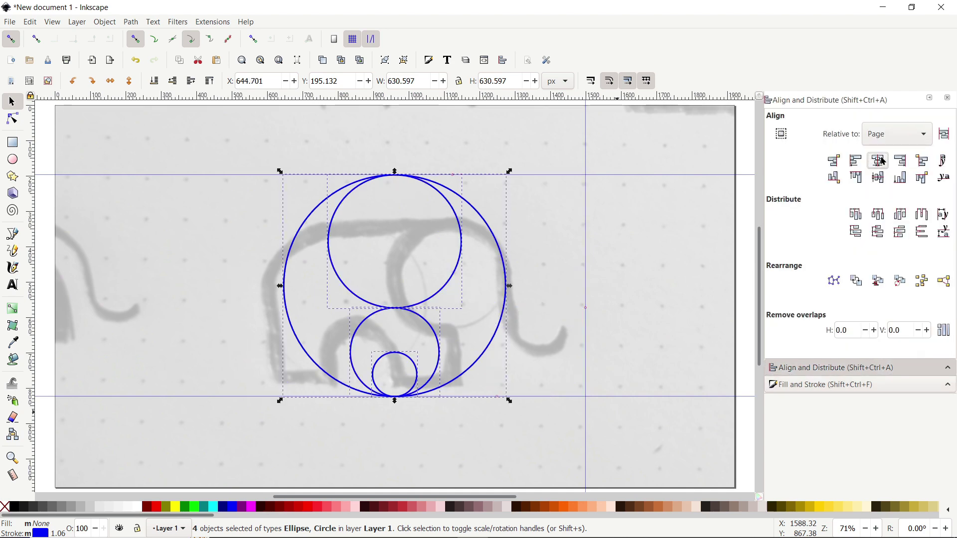
click(878, 178)
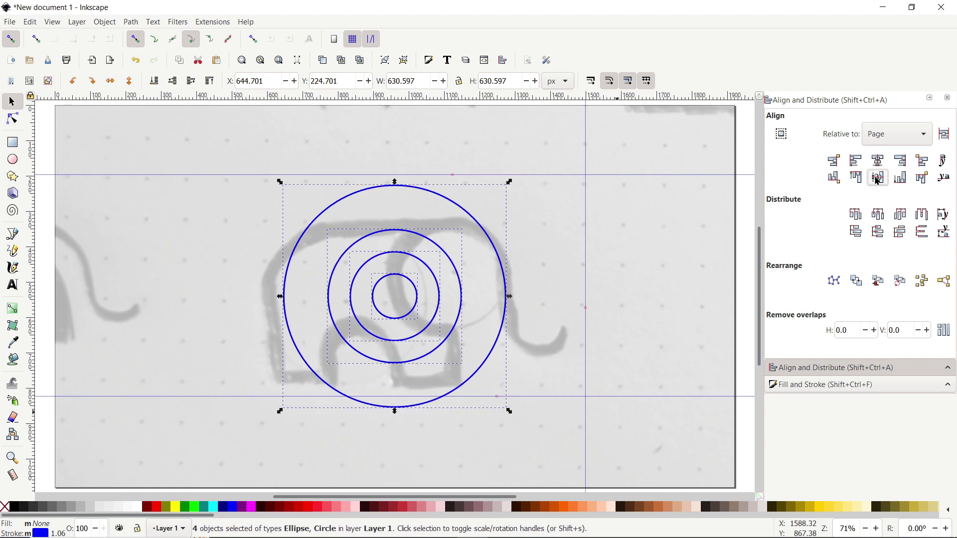
drag(310, 243, 599, 247)
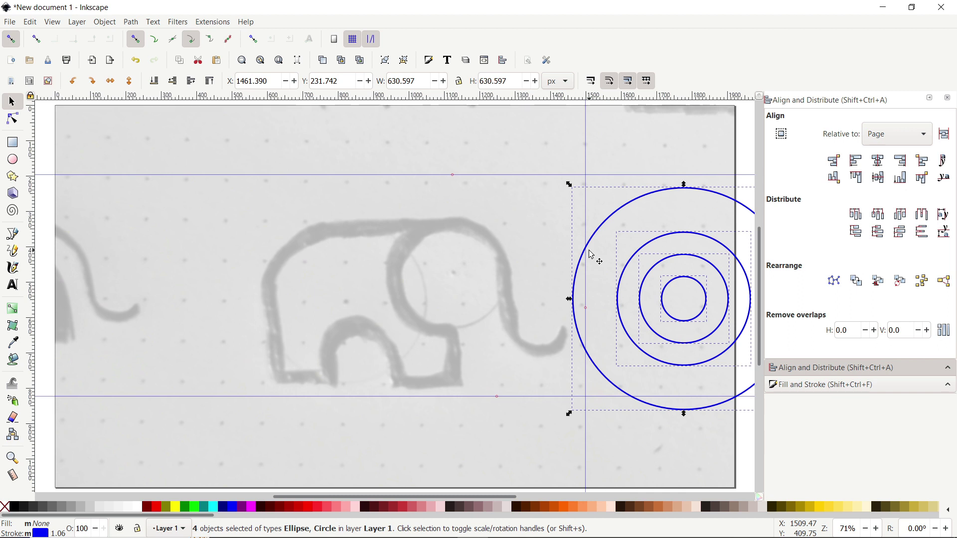
Move the guides to the elephant's back, feet and rear.
drag(397, 176, 389, 231)
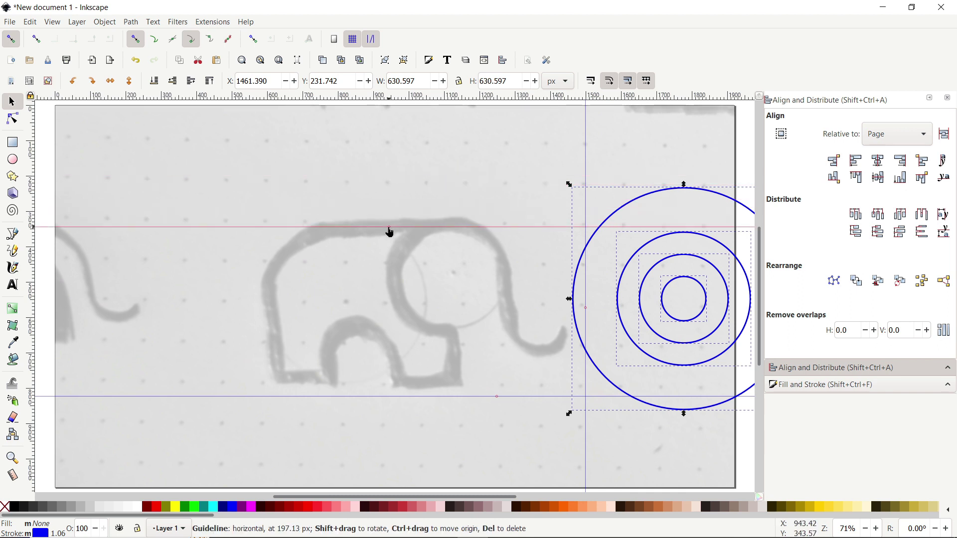
drag(379, 397, 402, 382)
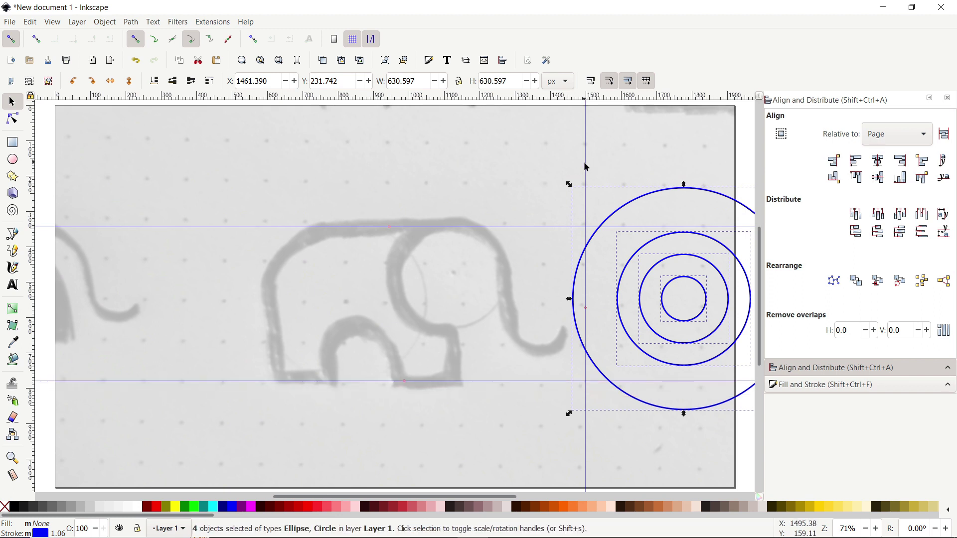
drag(584, 171, 271, 268)
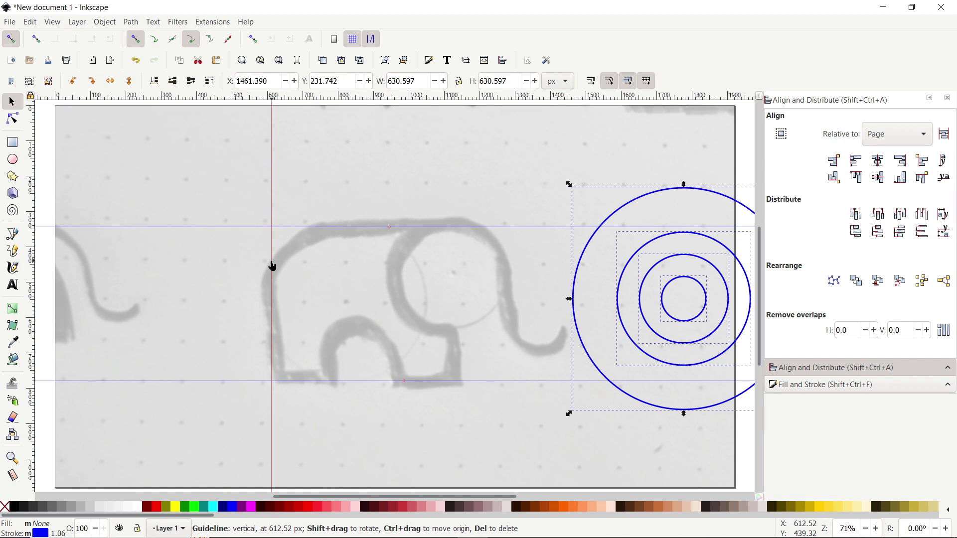
Snap and scale the circles between the guides, then move the three inner ones right.
click(212, 43)
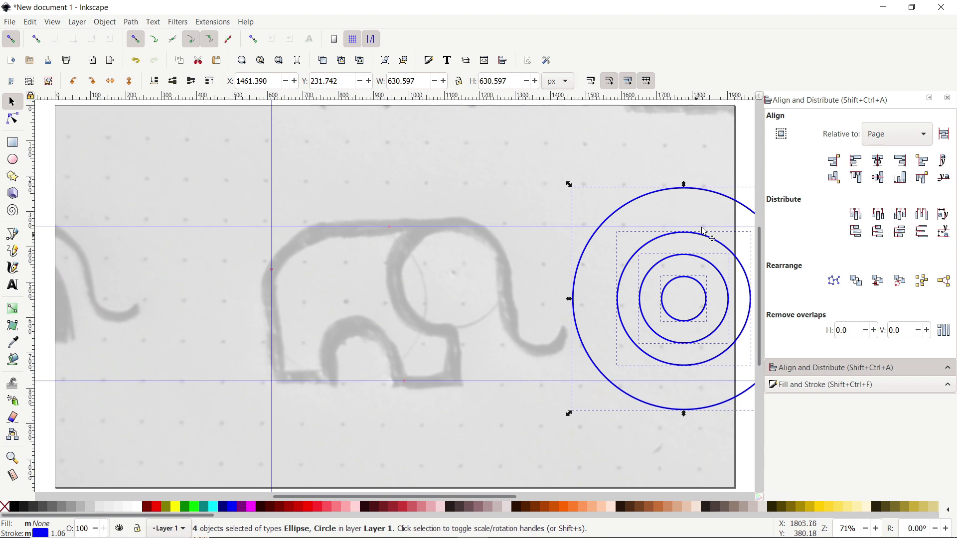
drag(702, 194, 391, 222)
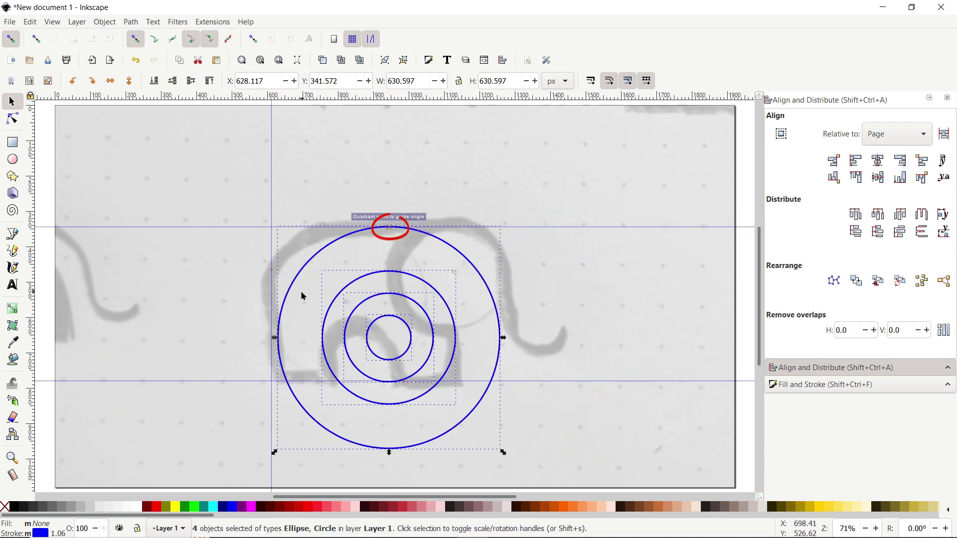
drag(292, 289, 274, 340)
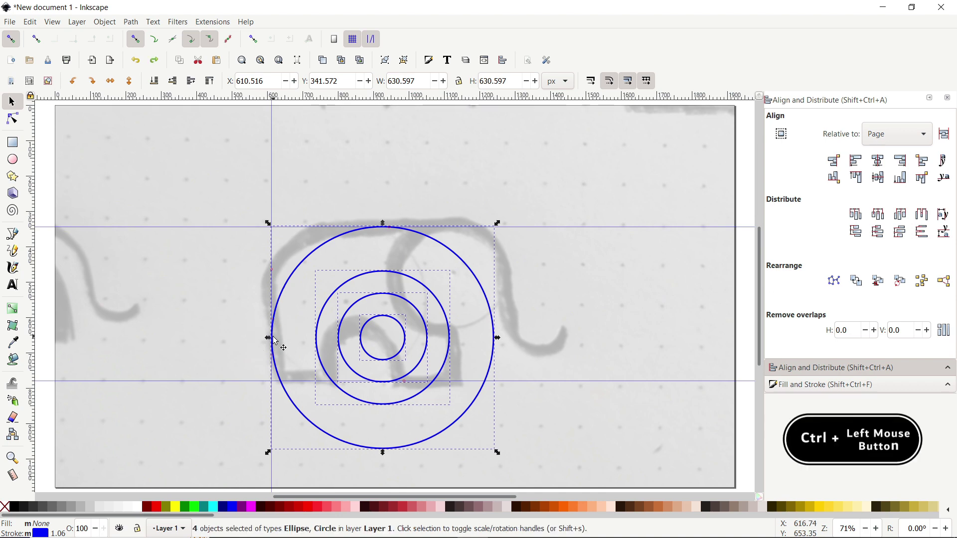
drag(497, 452, 435, 402)
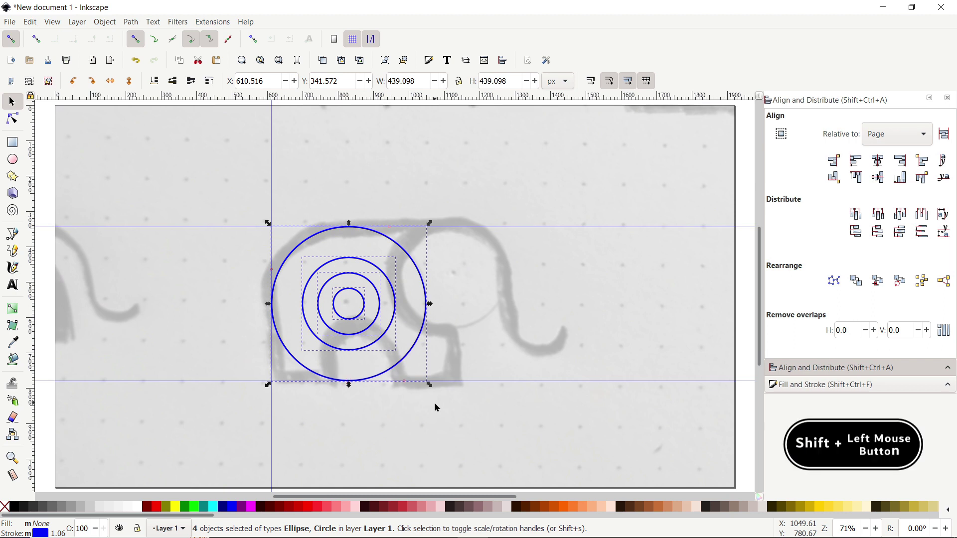
shift+click(413, 344)
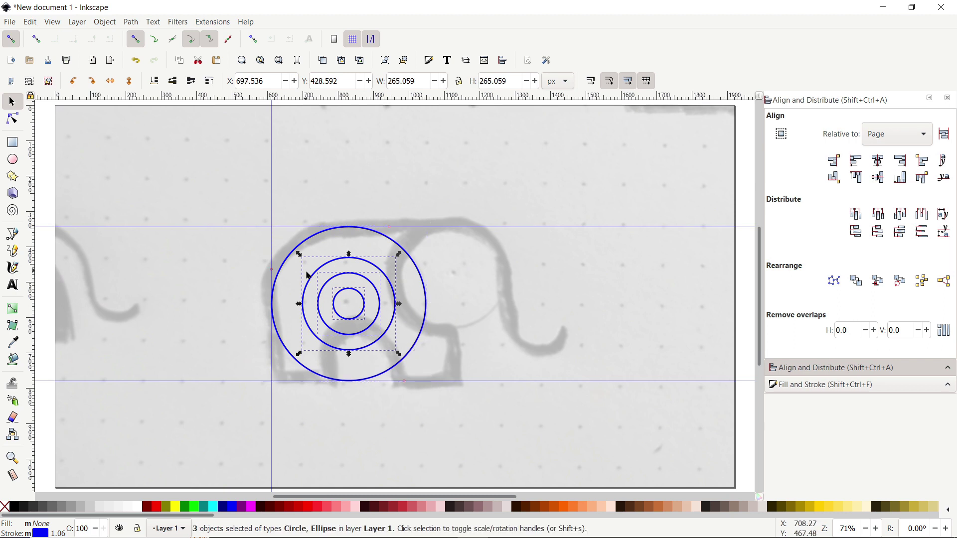
drag(310, 280, 587, 298)
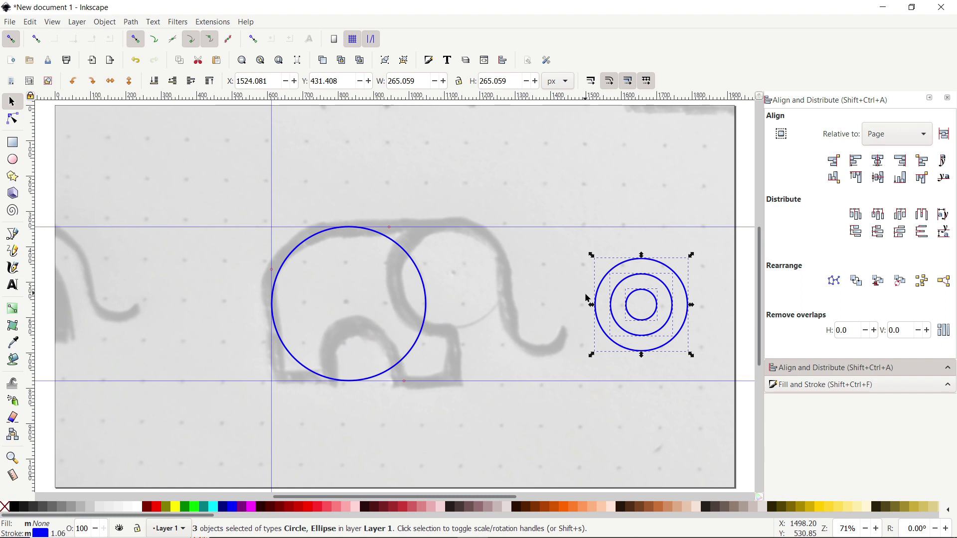
click(573, 306)
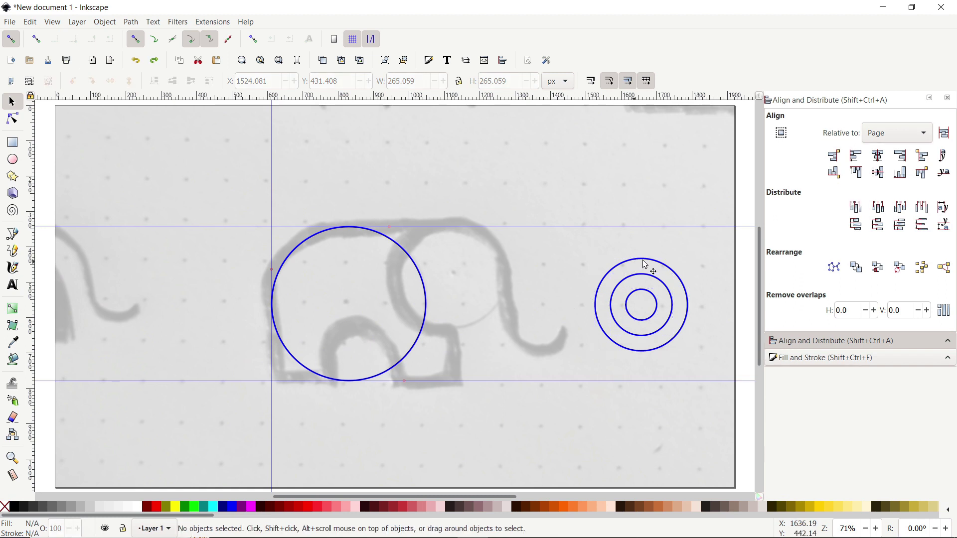
Move one small circle onto the elephant's head and another onto its leg.
click(633, 259)
drag(633, 259, 425, 240)
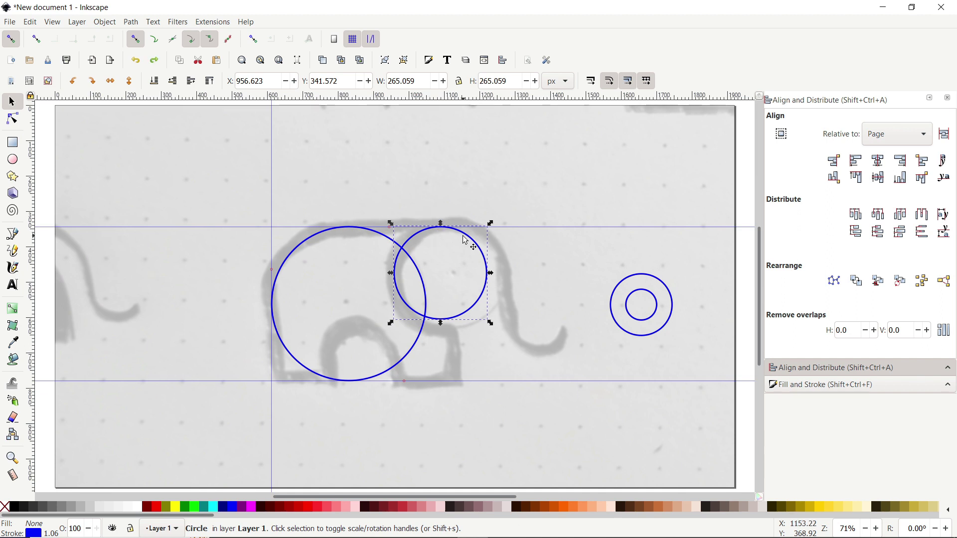
click(646, 282)
drag(647, 281, 355, 334)
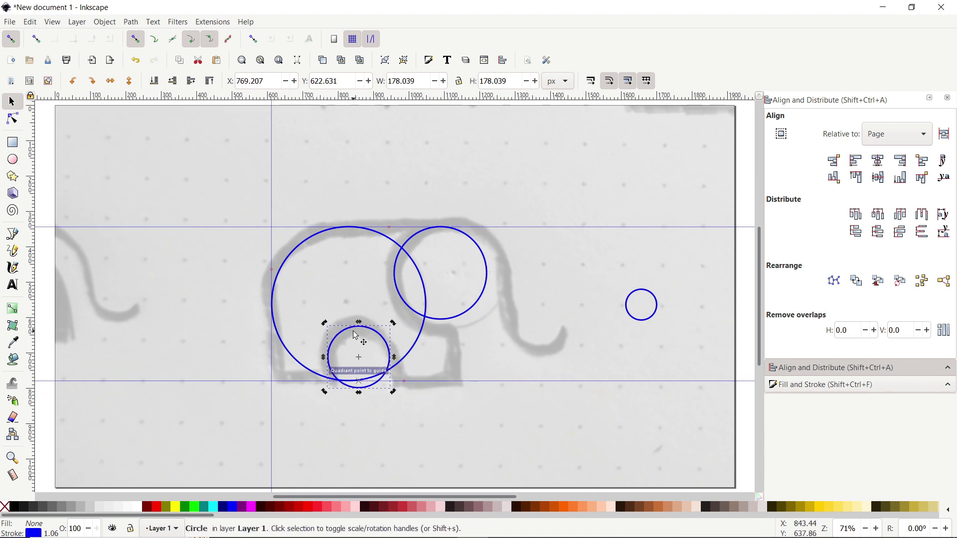
Duplicate the leg circle and place the copy at the trunk curl below the head.
right_click(358, 336)
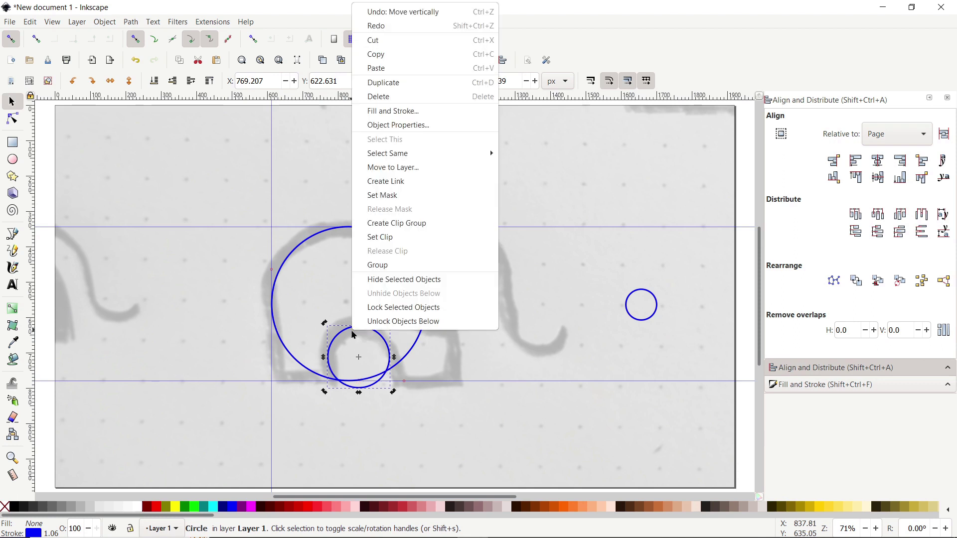
click(395, 94)
drag(353, 351, 496, 274)
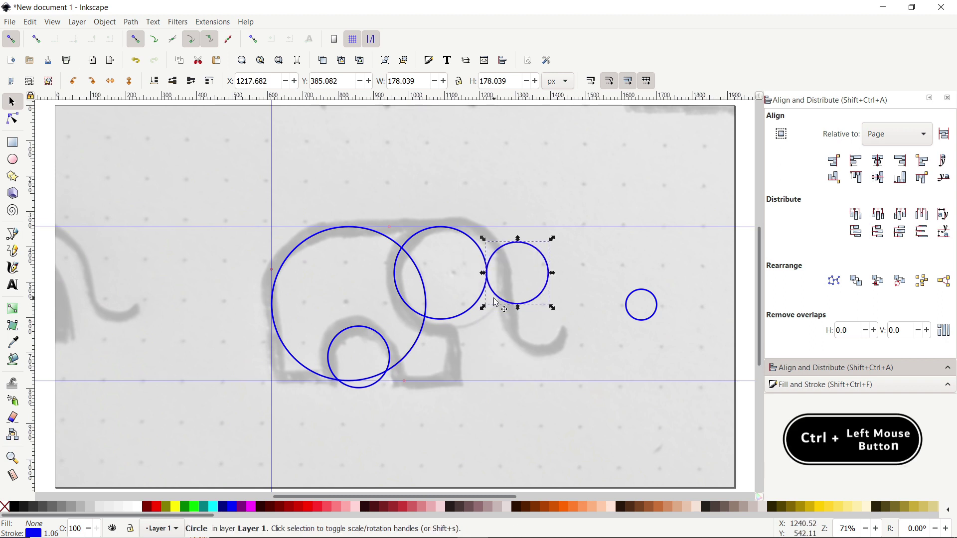
drag(526, 304, 535, 357)
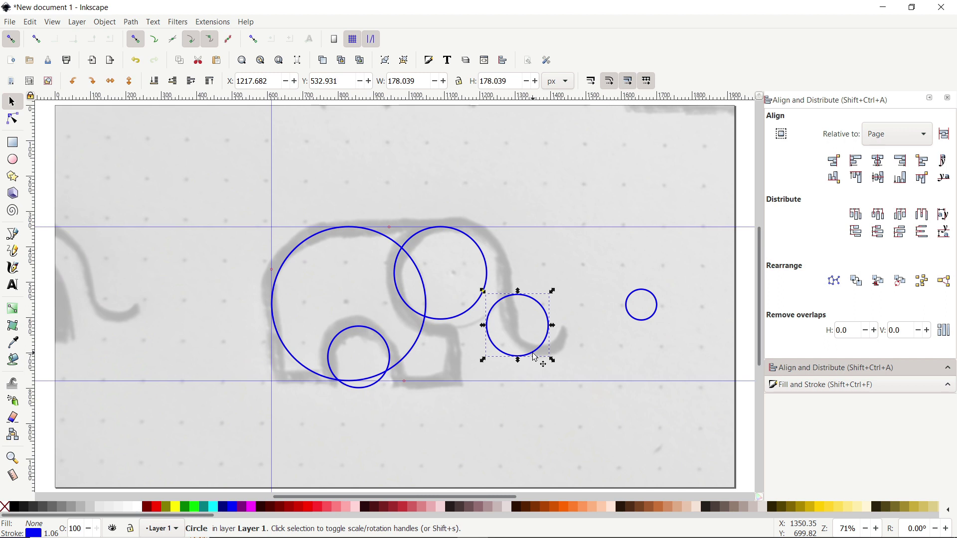
Trim the trunk circle into an open arc along its lower curve.
key(e)
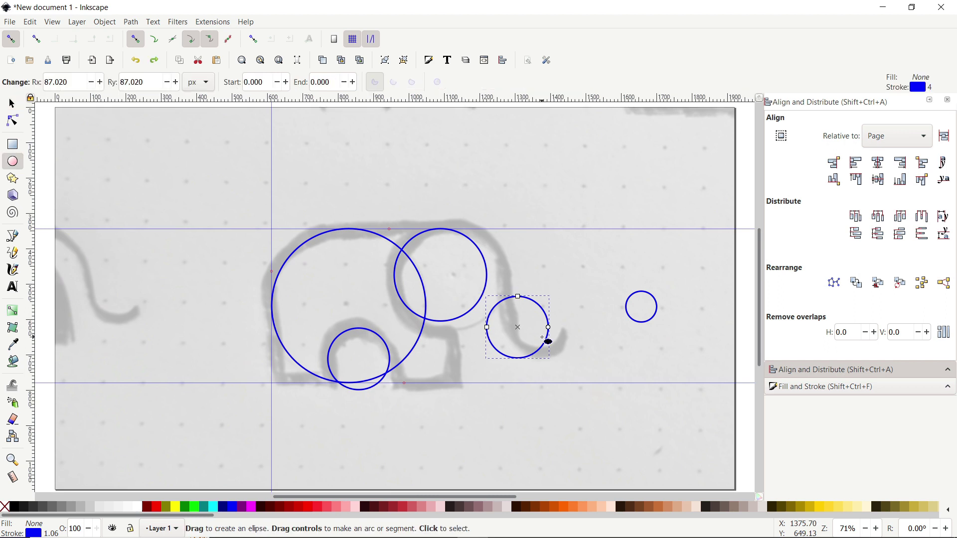
ctrl+click(542, 338)
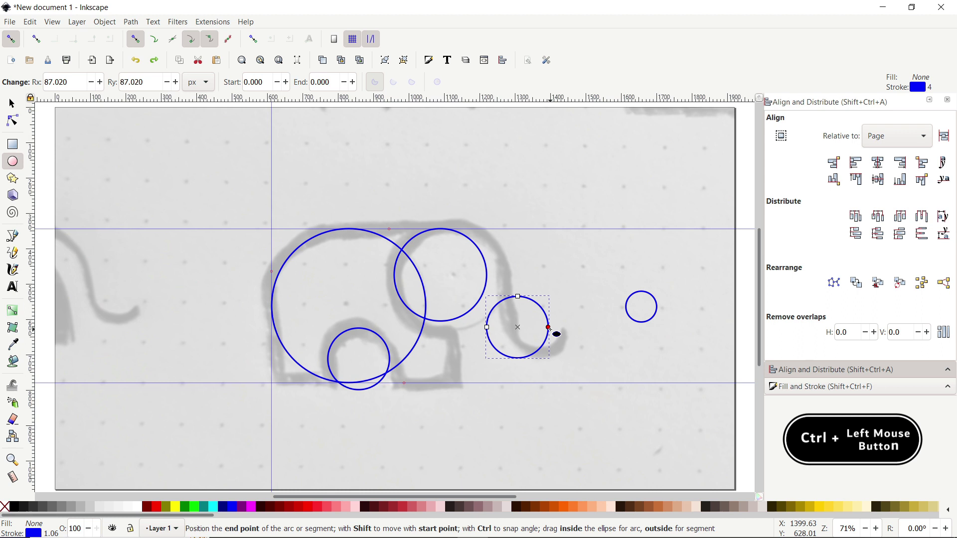
drag(549, 328, 488, 328)
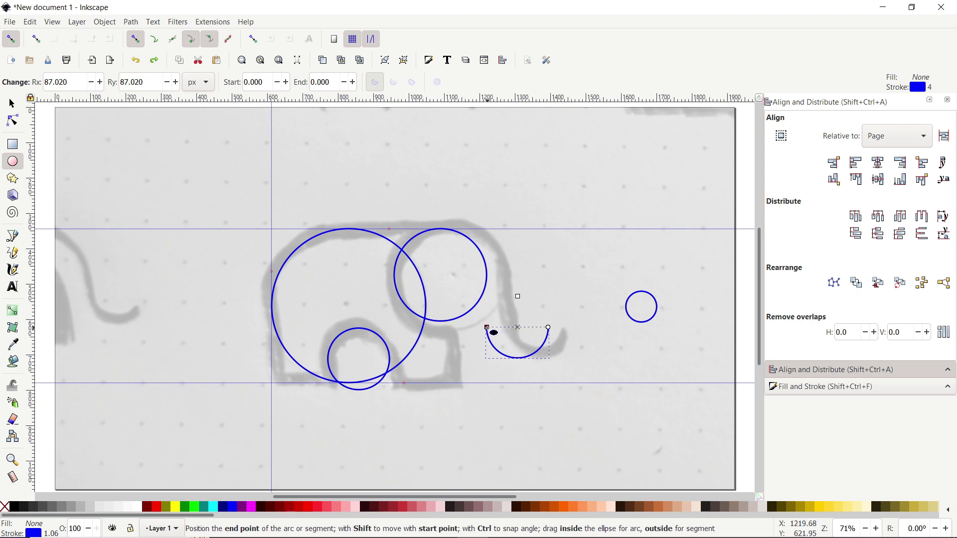
drag(549, 331, 540, 349)
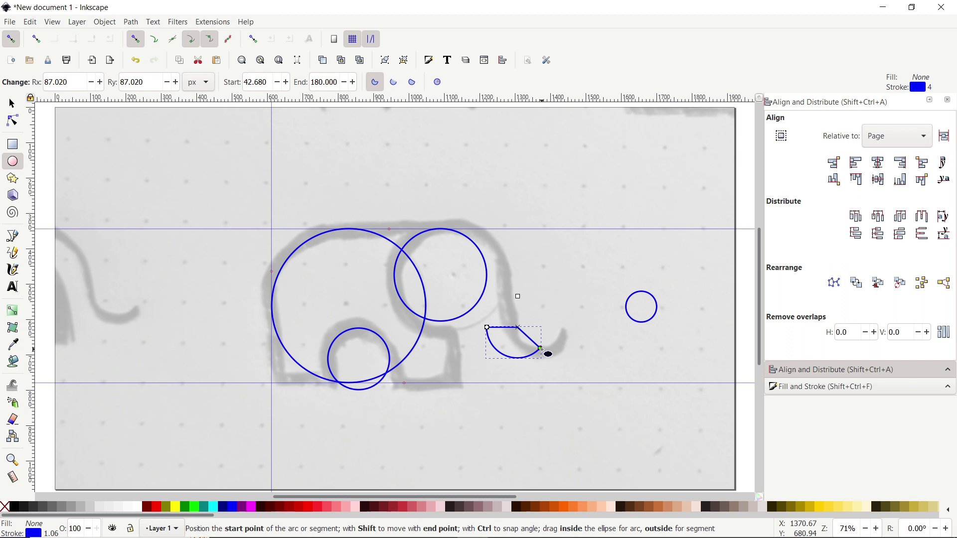
click(393, 83)
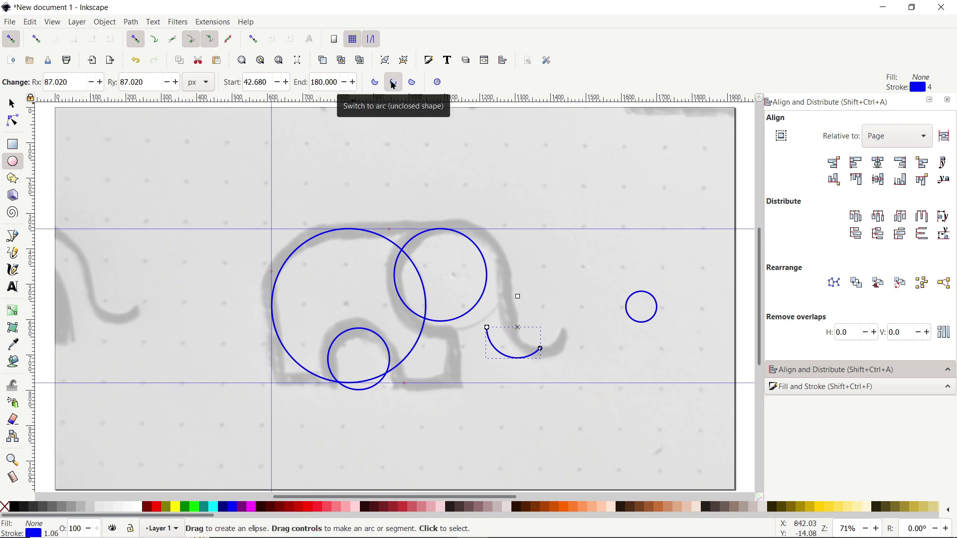
Cut the body circle to a quarter arc, the leg to a half, and open the head's lower-right quarter.
click(414, 343)
ctrl+click(415, 343)
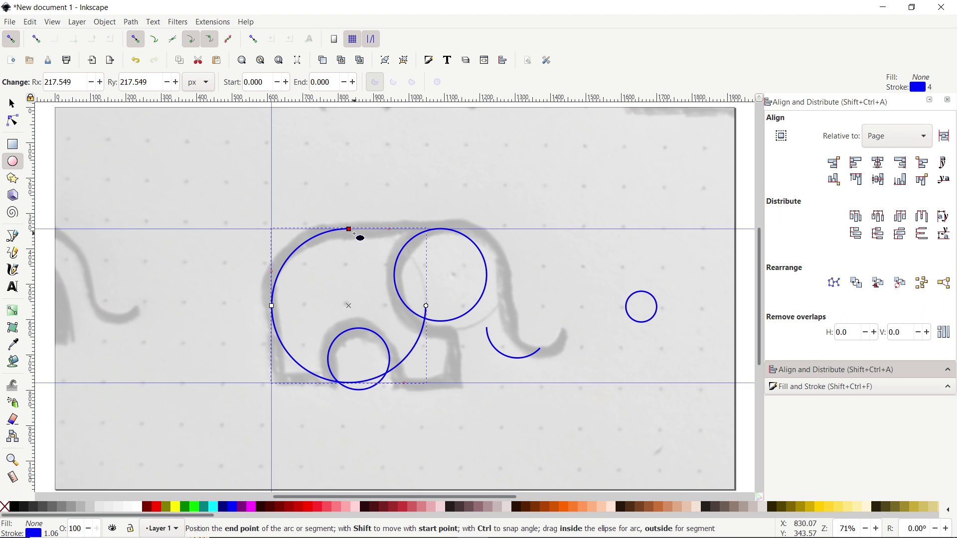
drag(350, 232, 273, 306)
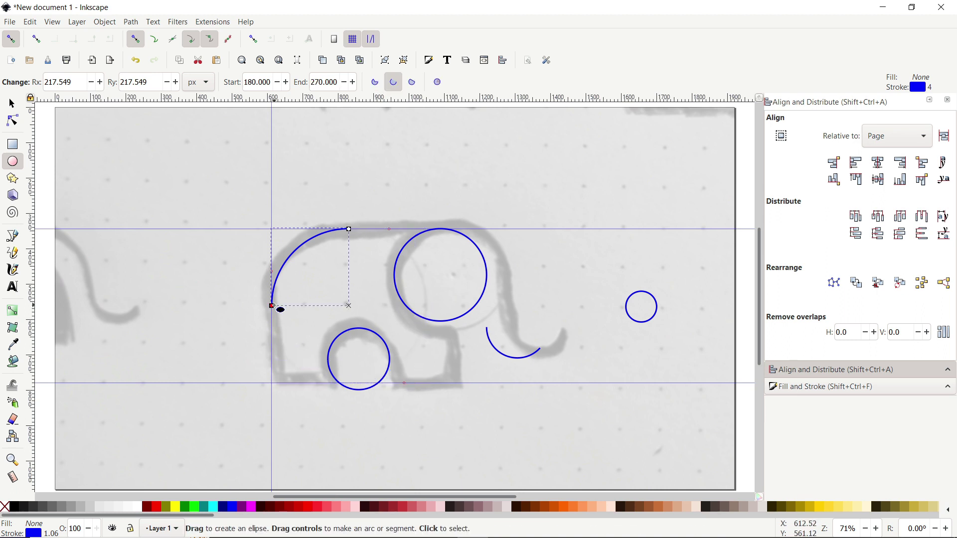
ctrl+click(374, 332)
mouse_move(390, 360)
mouse_down()
mouse_move(367, 387)
mouse_move(328, 359)
mouse_move(390, 347)
mouse_move(390, 359)
mouse_up()
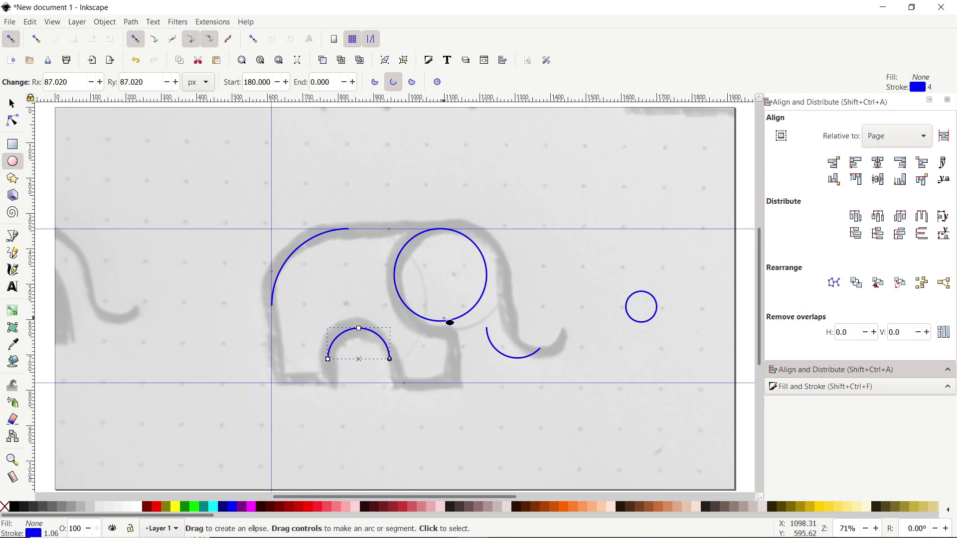
click(470, 306)
mouse_move(487, 274)
mouse_down()
mouse_move(486, 263)
mouse_move(468, 312)
mouse_move(440, 322)
mouse_move(487, 275)
mouse_up()
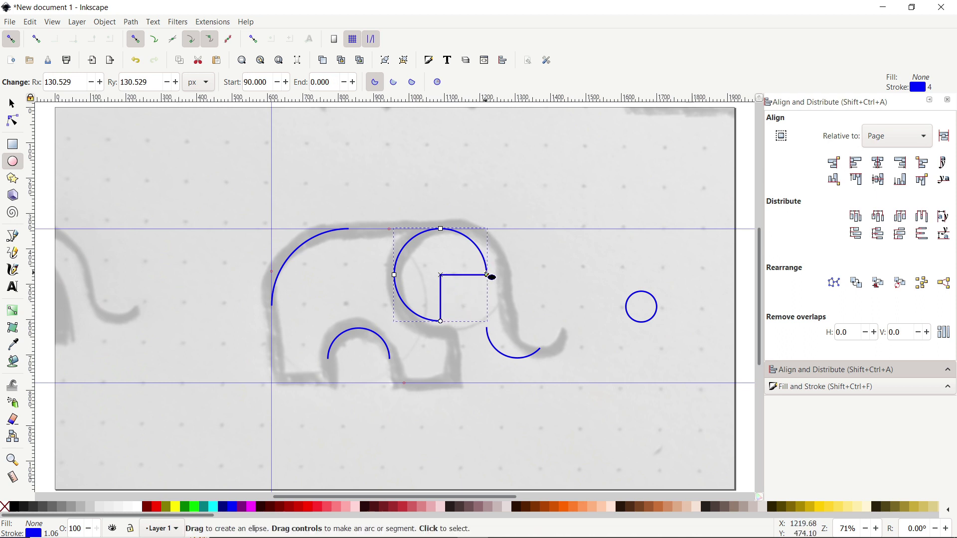
click(398, 84)
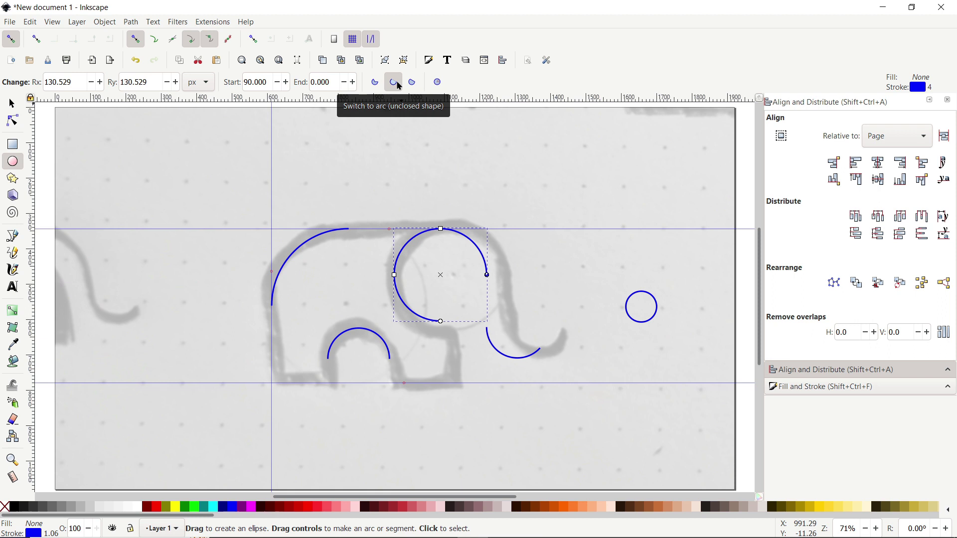
click(11, 103)
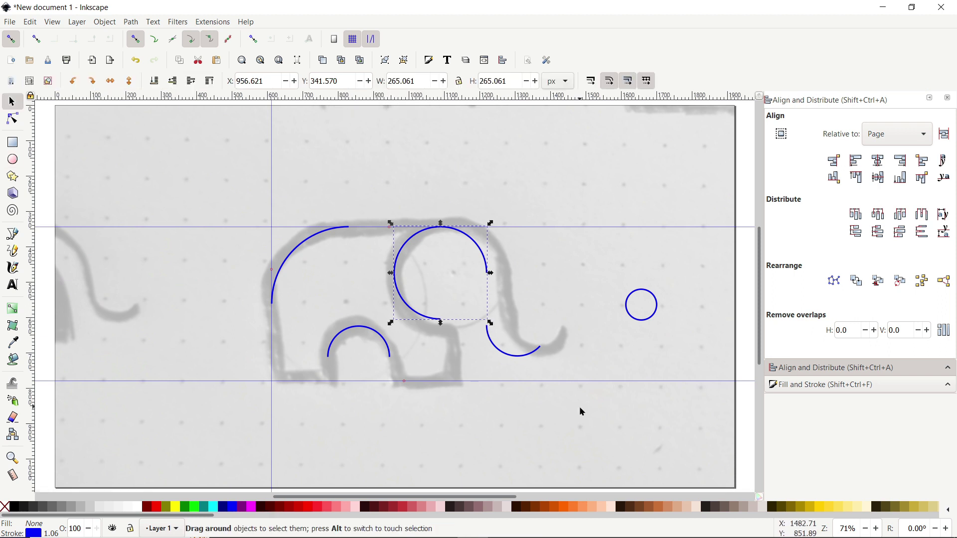
Convert the four arcs to ordinary paths and combine them into a single path.
drag(214, 149, 580, 410)
click(130, 22)
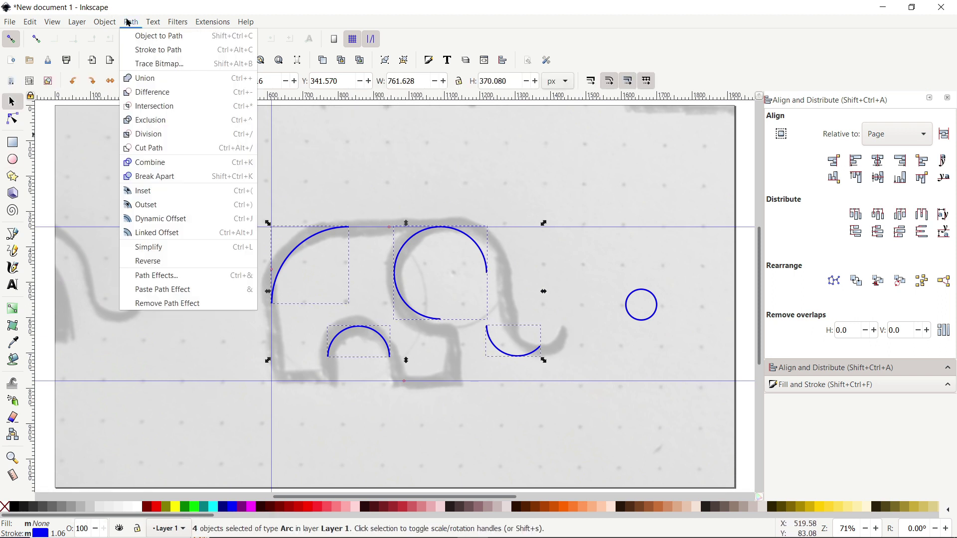
click(145, 37)
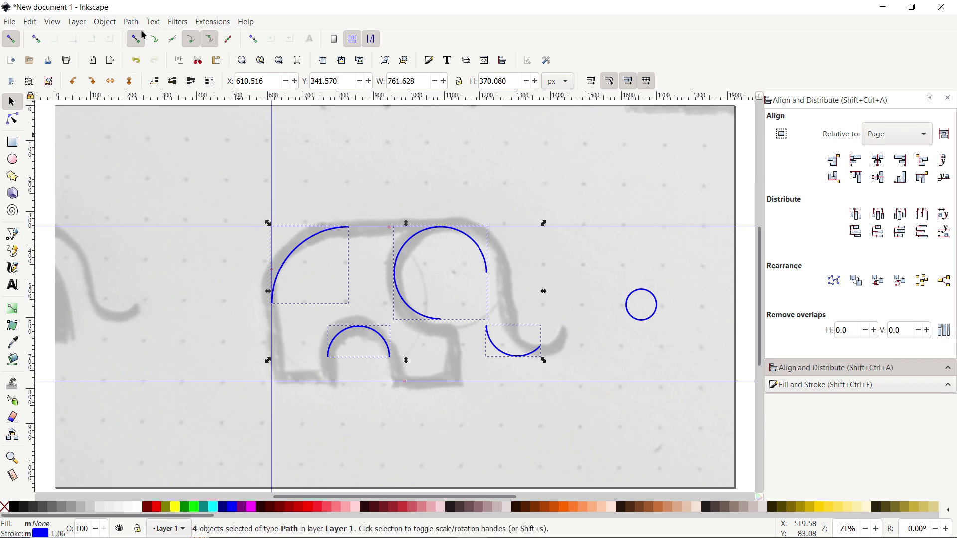
click(135, 24)
click(152, 162)
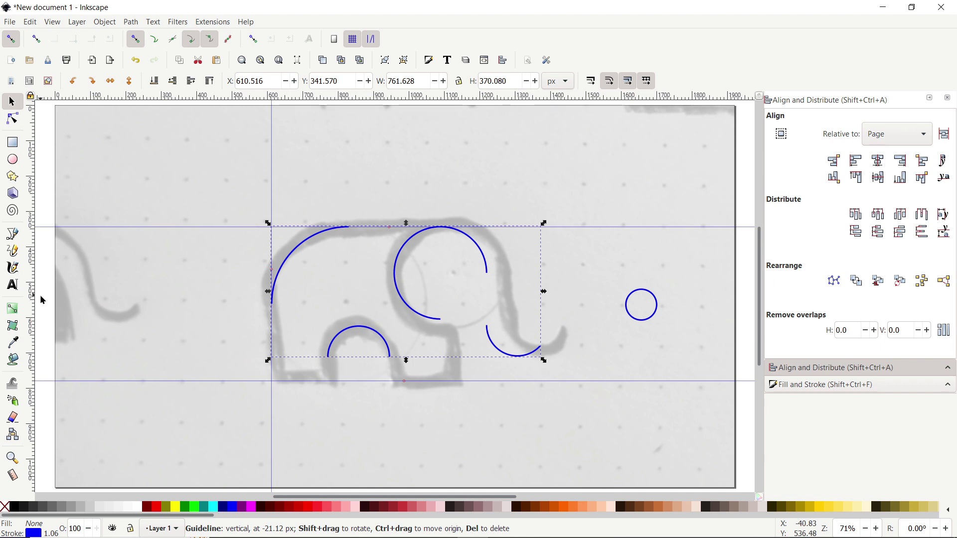
Add vertical guides at both leg-arc ends and the head arc's lower end.
drag(33, 300, 329, 363)
drag(38, 298, 389, 357)
drag(33, 261, 440, 319)
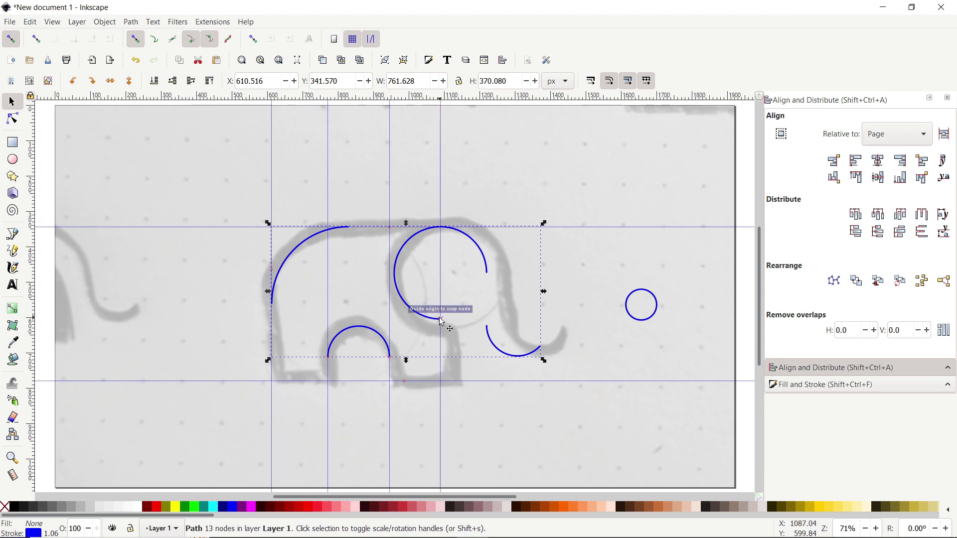
click(12, 235)
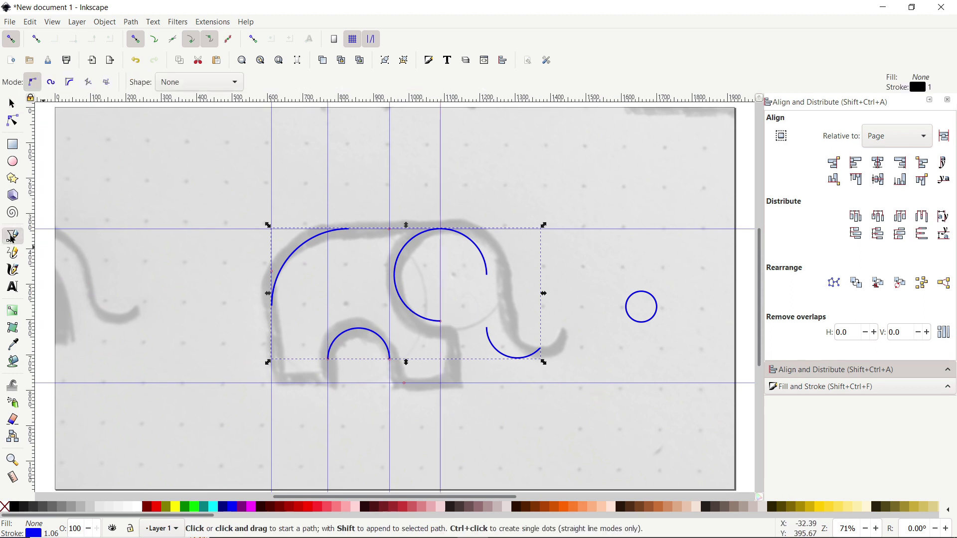
Draw straight lines down and across the bottom guide to close both legs.
click(271, 305)
click(271, 383)
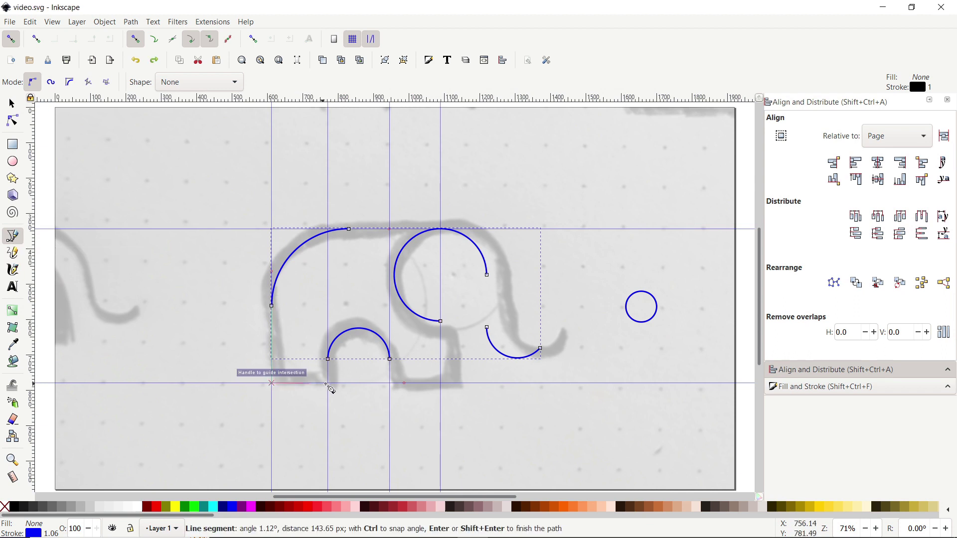
click(328, 383)
double_click(327, 359)
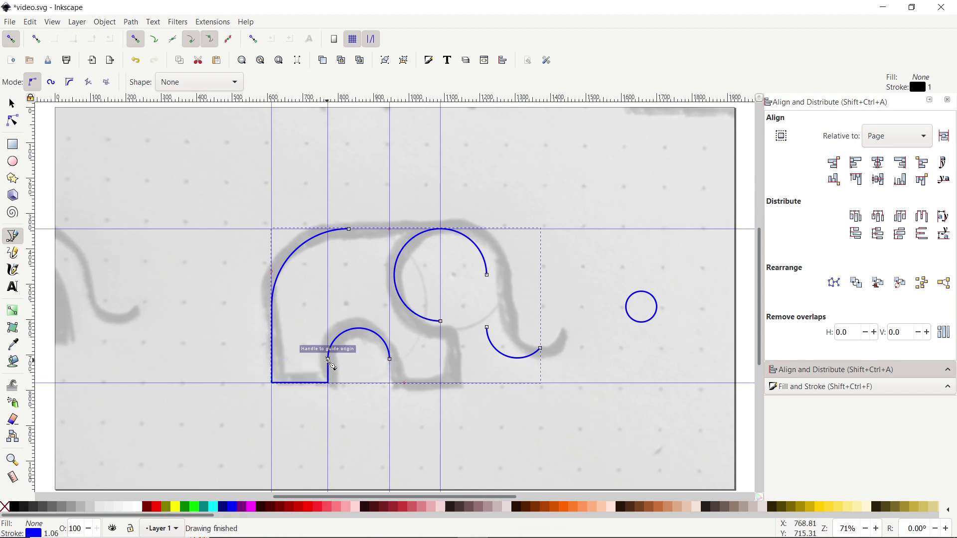
click(440, 321)
click(441, 384)
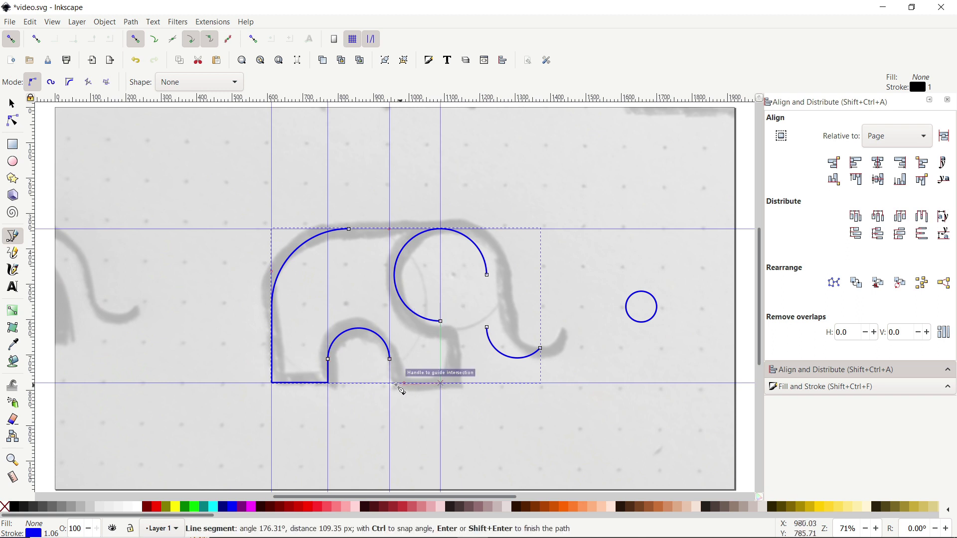
click(390, 384)
click(389, 359)
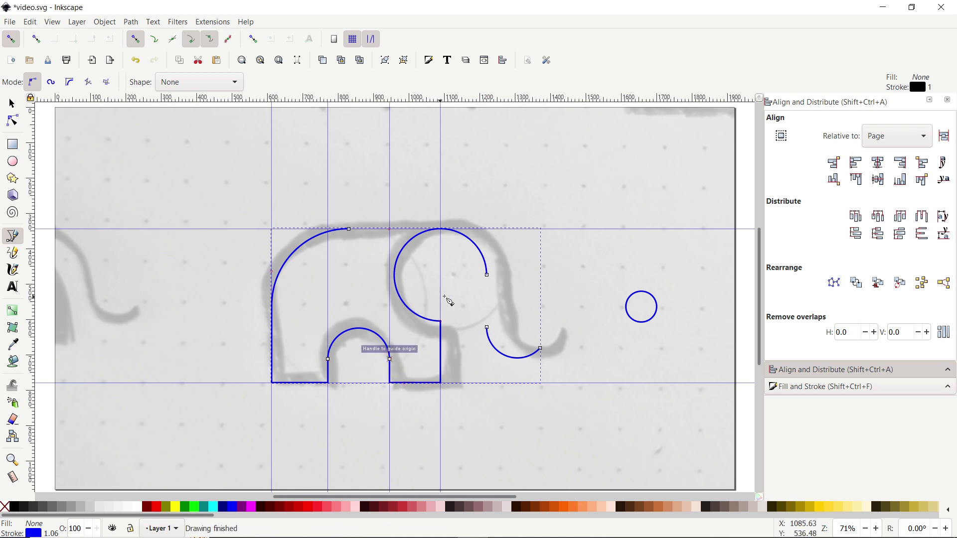
Draw the trunk line and the top line from body arc to head.
click(487, 274)
click(486, 327)
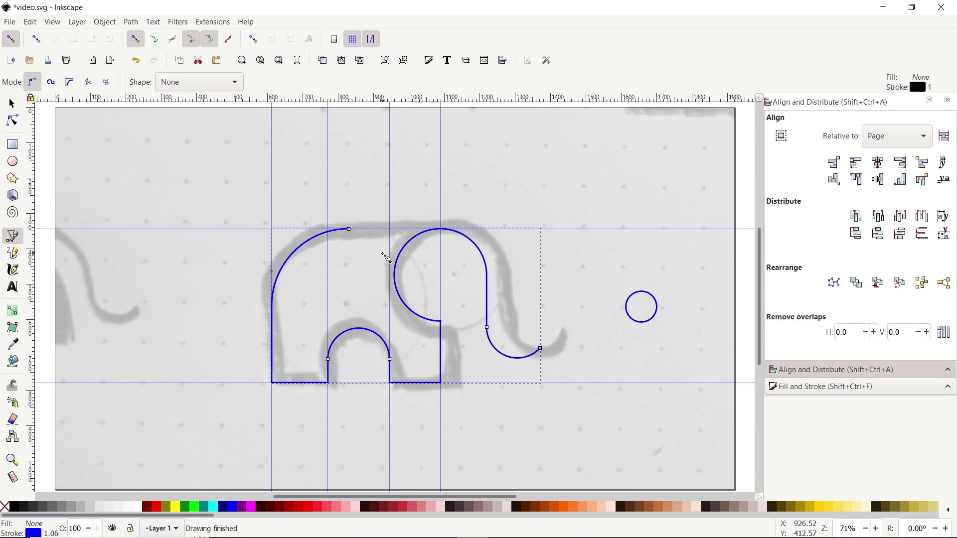
click(348, 228)
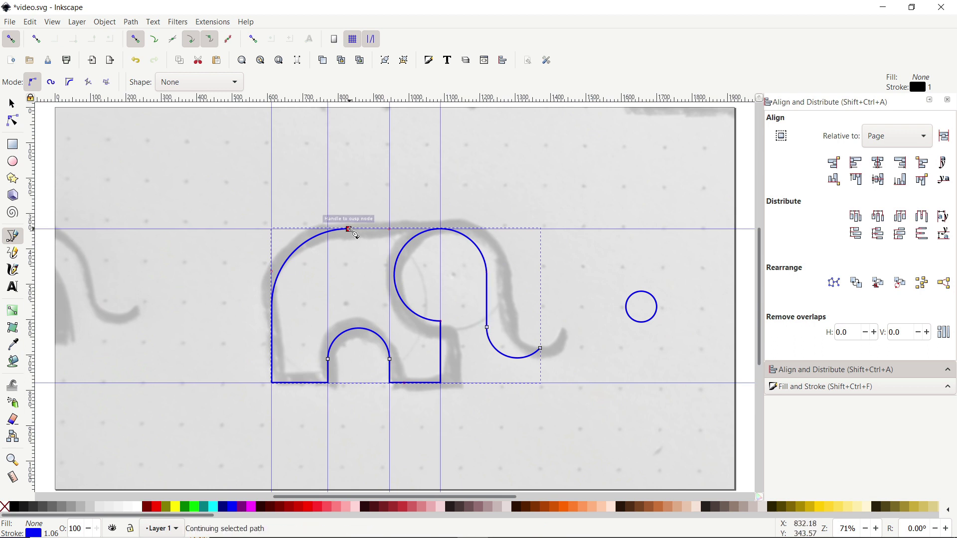
click(440, 230)
key(Return)
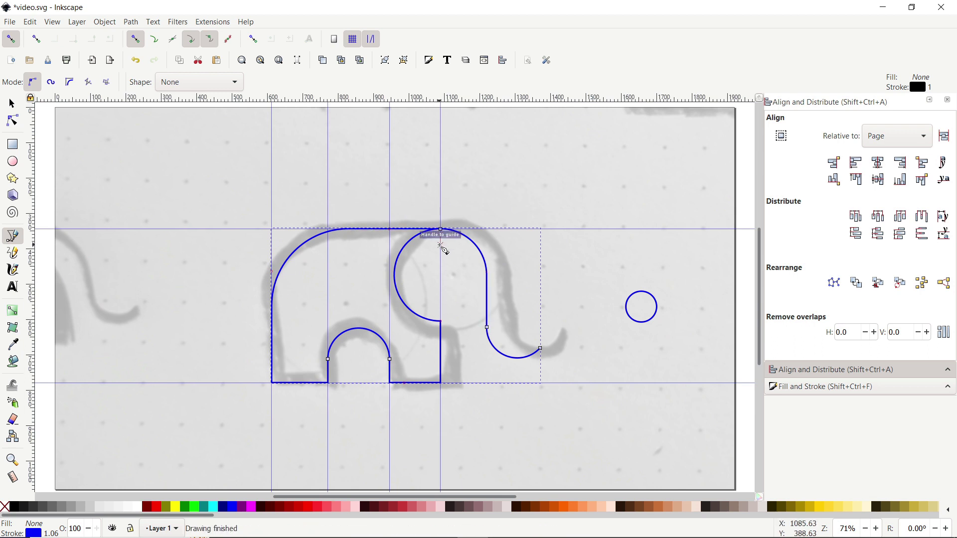
click(808, 387)
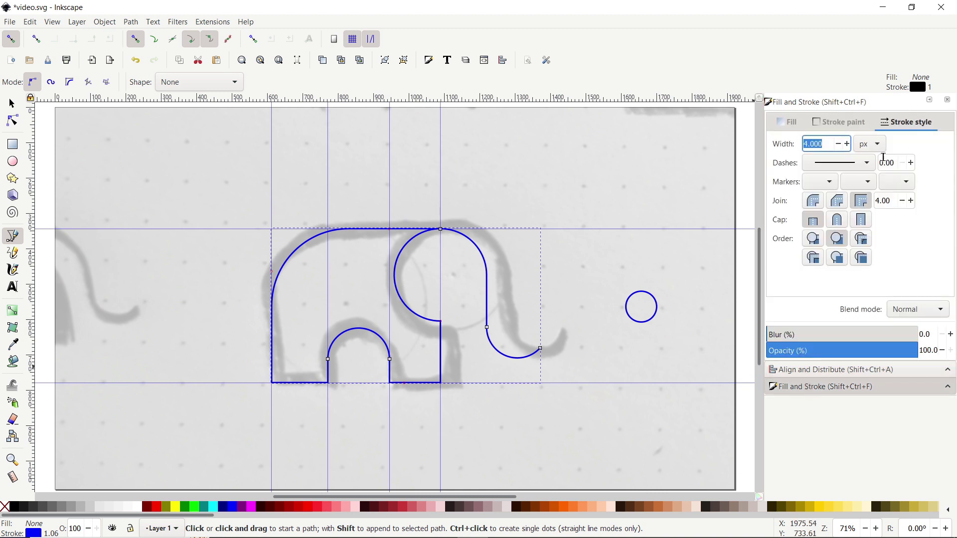
Set the outline's stroke width to 70 px and convert the stroke to a filled path.
text(70)
key(Return)
key(n)
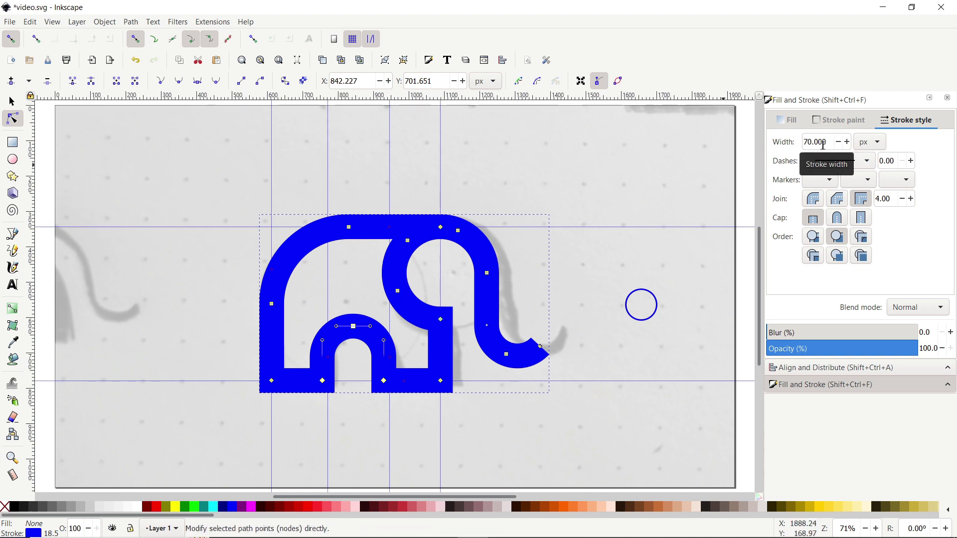
click(131, 22)
click(139, 50)
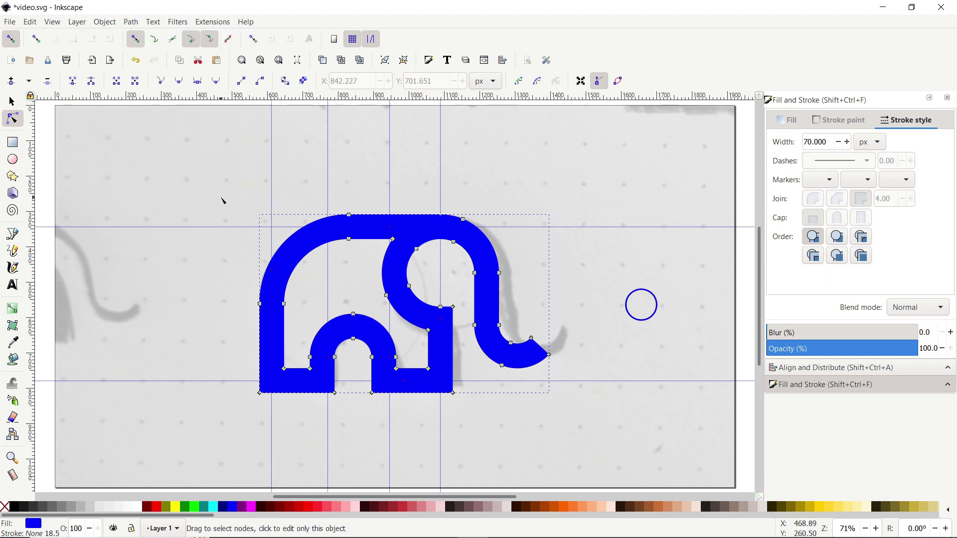
Lock the elephant shape and delete the background sketch.
right_click(141, 203)
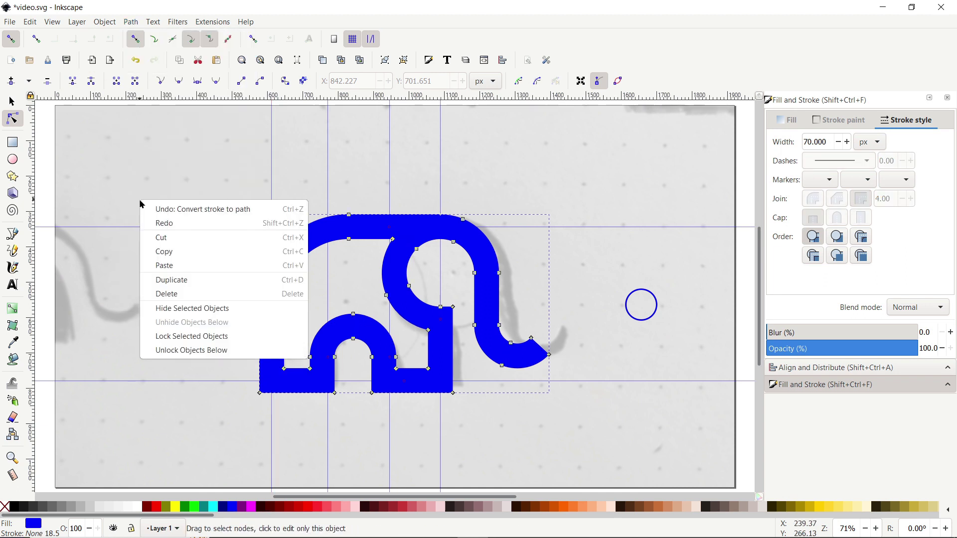
click(192, 336)
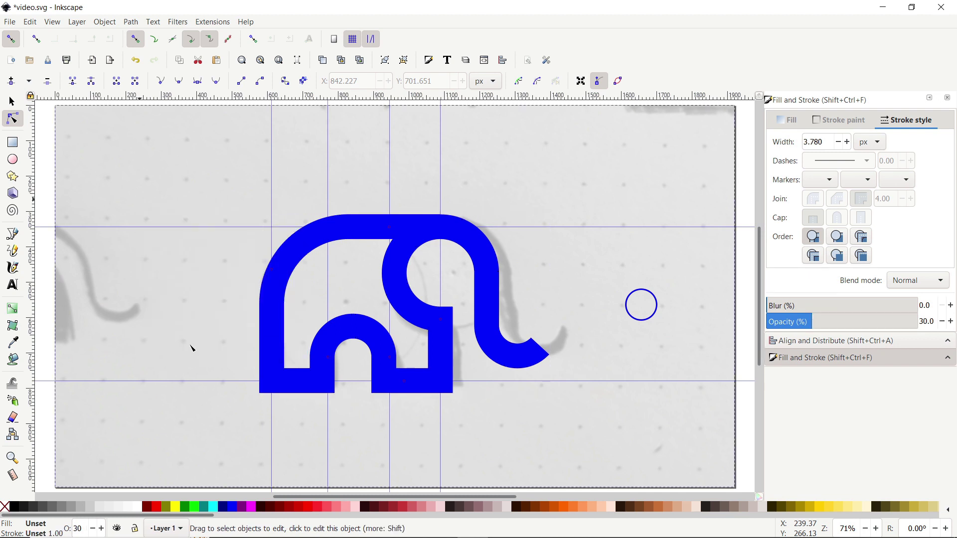
key(Delete)
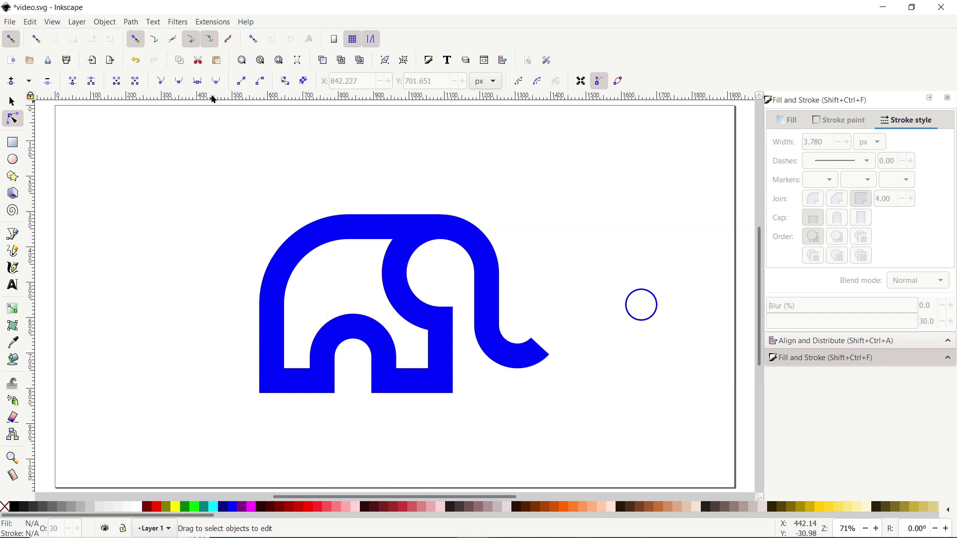
Scale the elephant down to about 274 × 169 px and delete the leftover circle.
key(s)
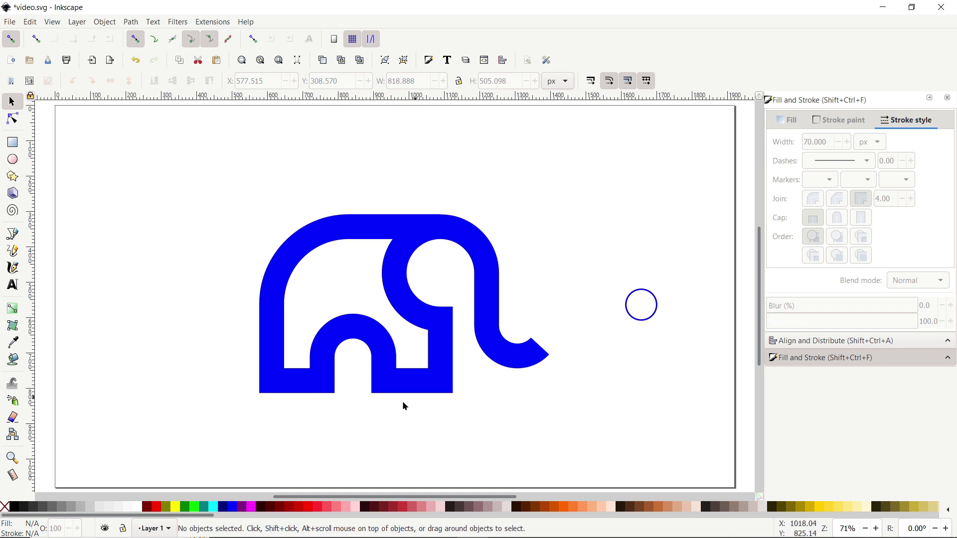
key(Tab)
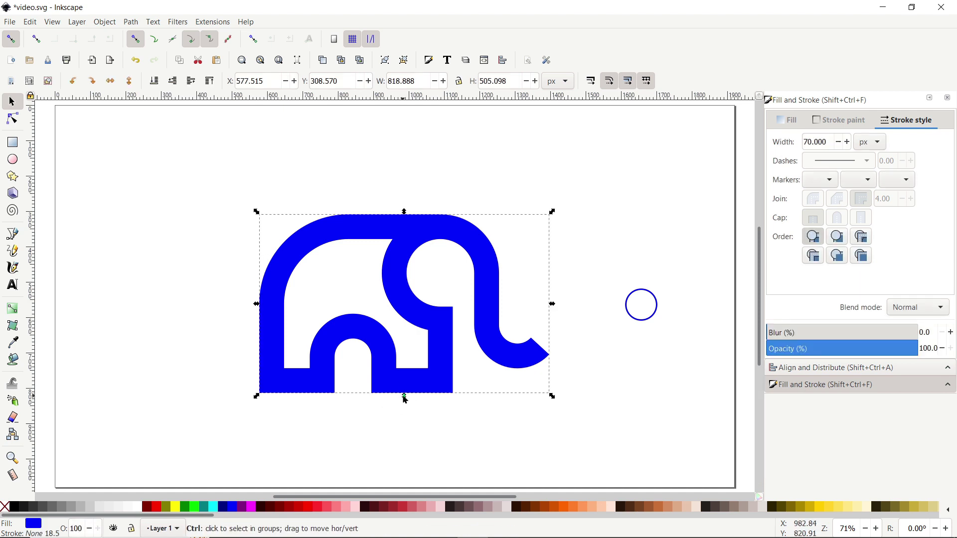
drag(399, 401, 409, 238)
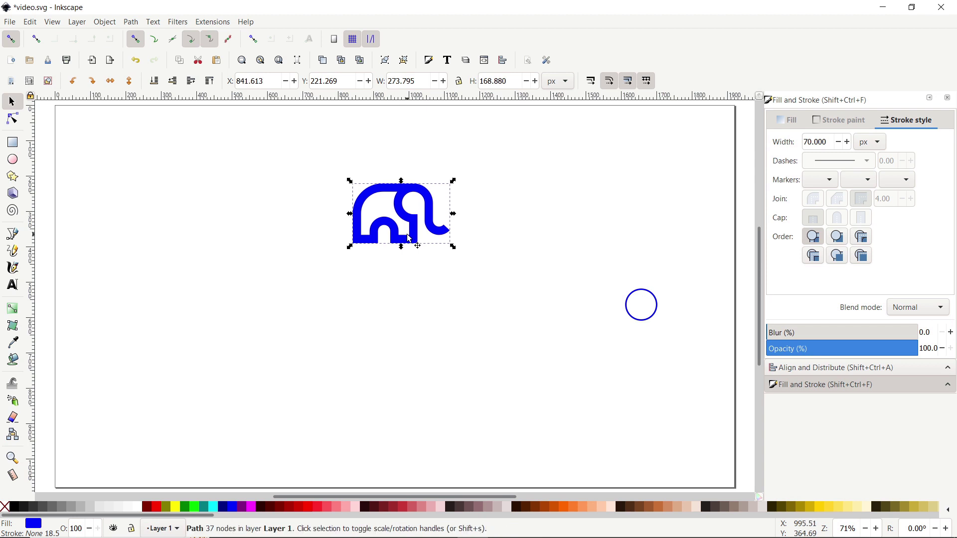
drag(622, 267, 671, 351)
key(Delete)
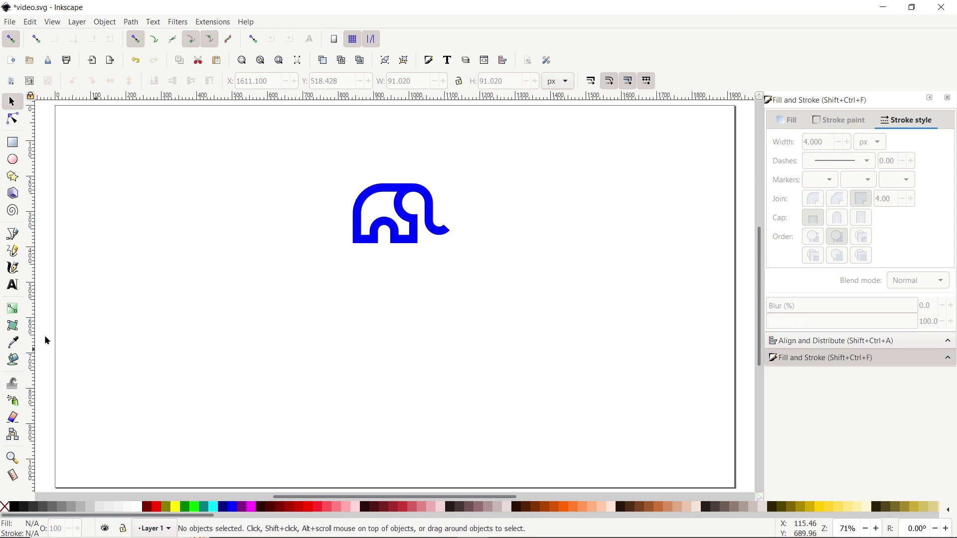
Type MAMMOTH below the elephant in Prompt Semi-Bold.
click(12, 285)
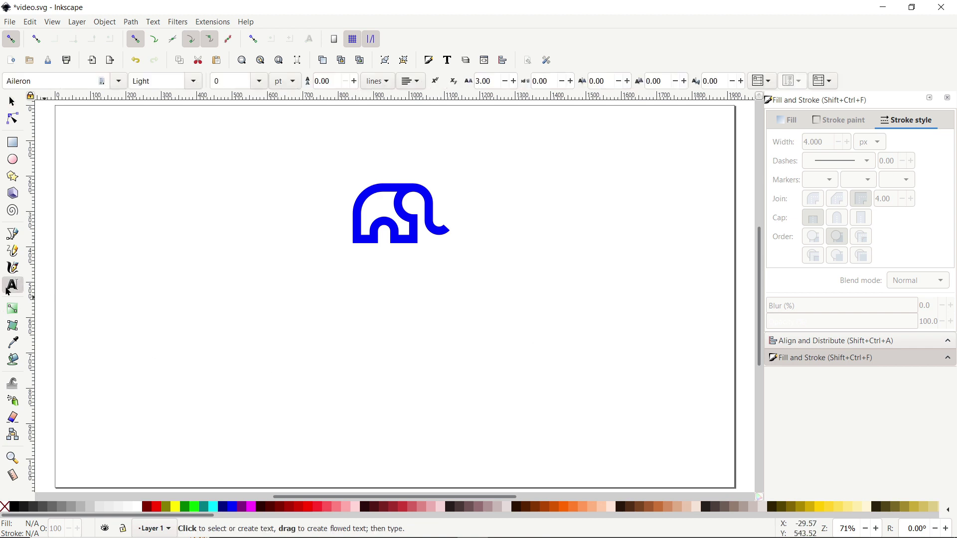
click(341, 297)
text(MAMMOTH)
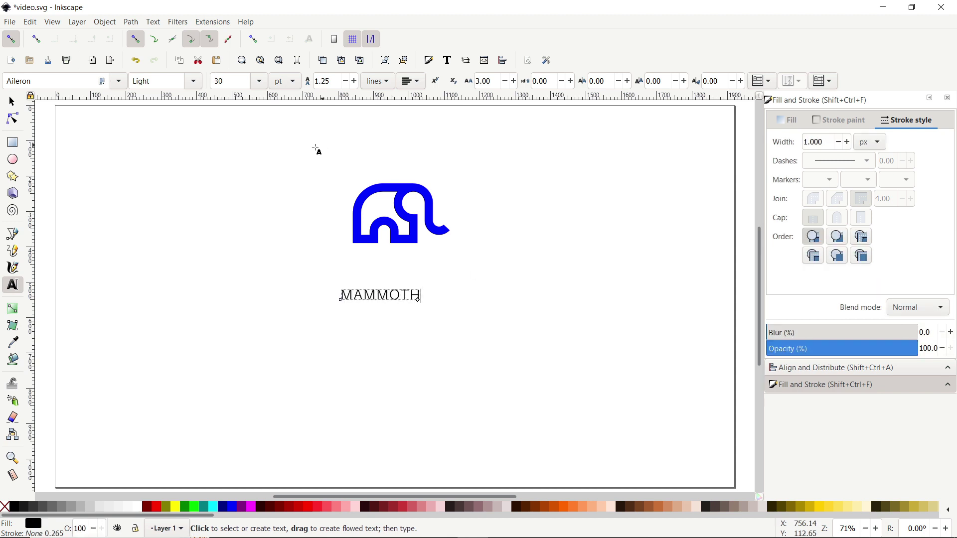
click(41, 79)
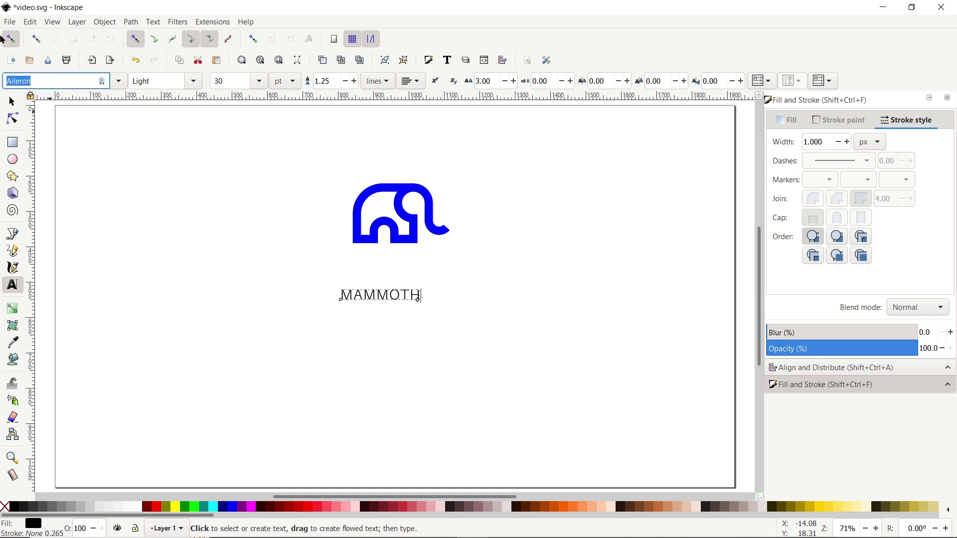
text(PROMP)
click(29, 99)
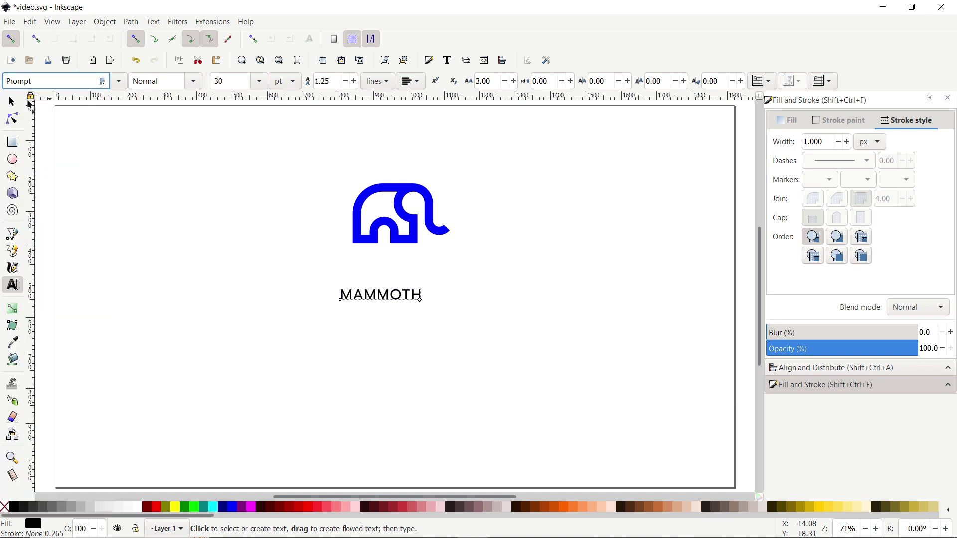
click(193, 82)
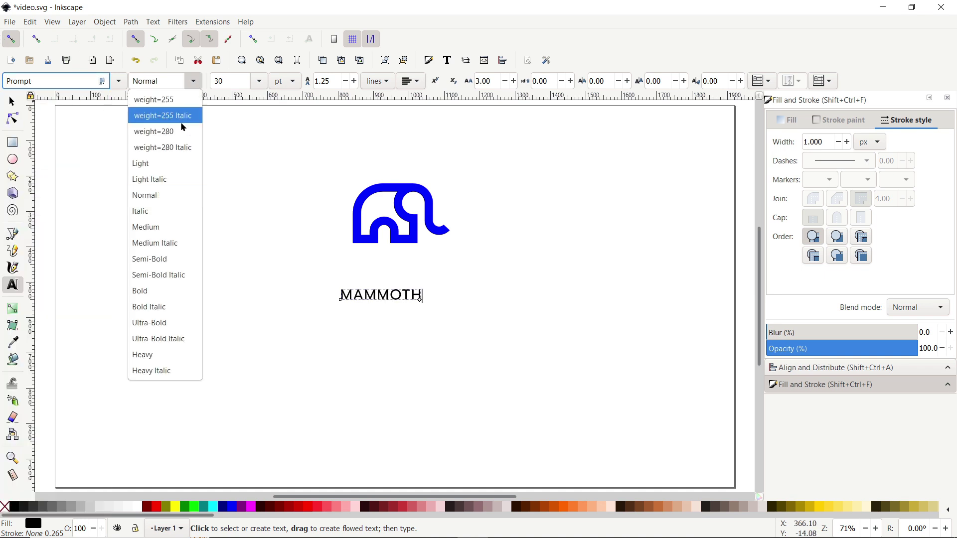
click(173, 260)
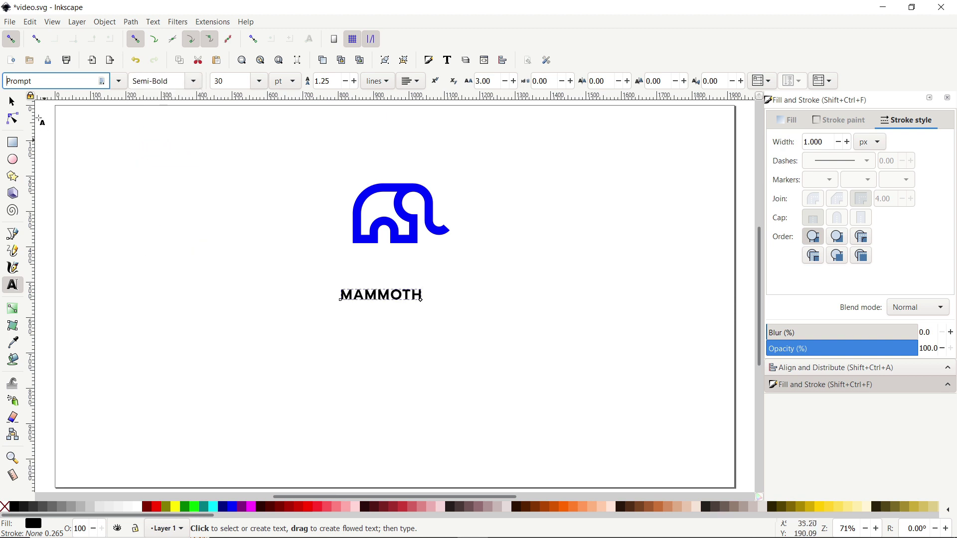
Enlarge MAMMOTH about 2.5×, place it beneath the elephant, and set letter spacing 3.
click(12, 101)
drag(425, 304, 538, 360)
drag(448, 305, 408, 274)
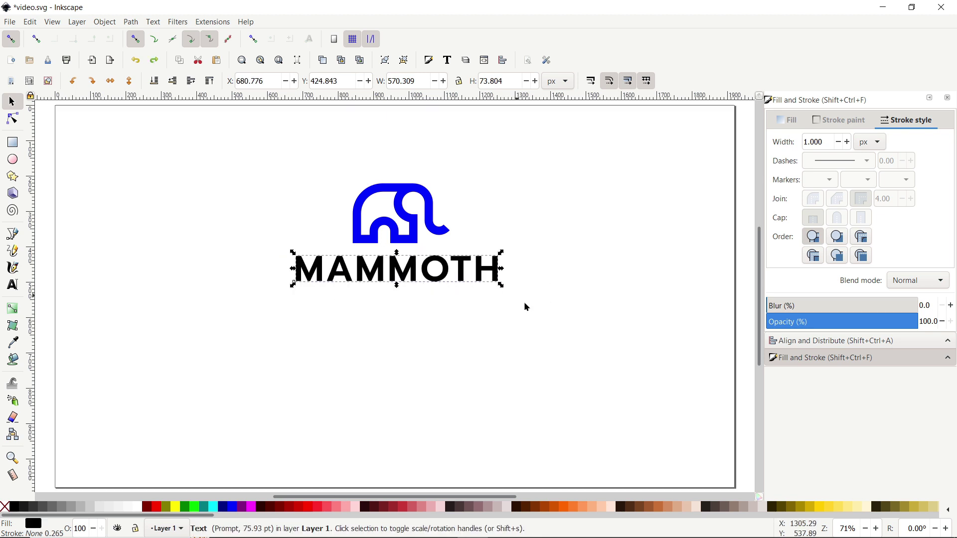
click(12, 286)
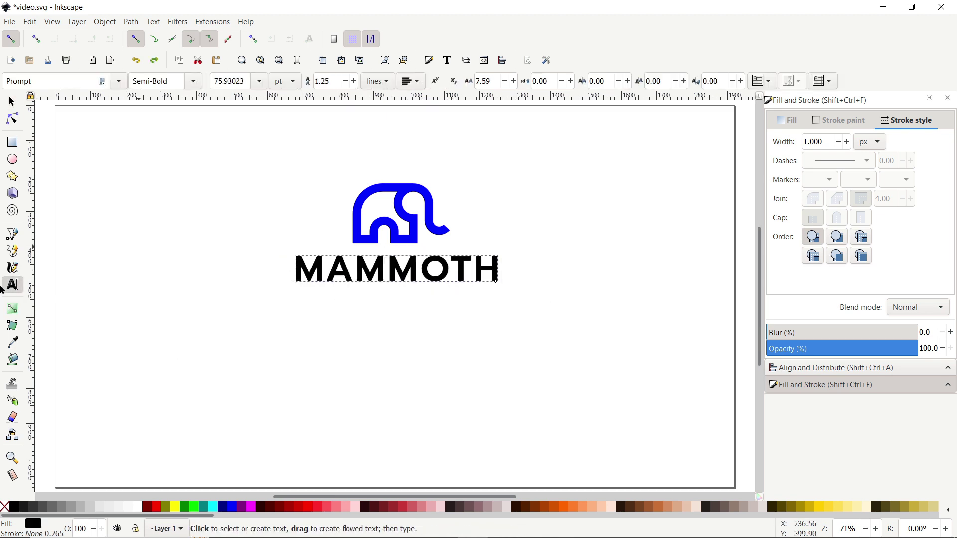
triple_click(491, 81)
text(3)
key(Return)
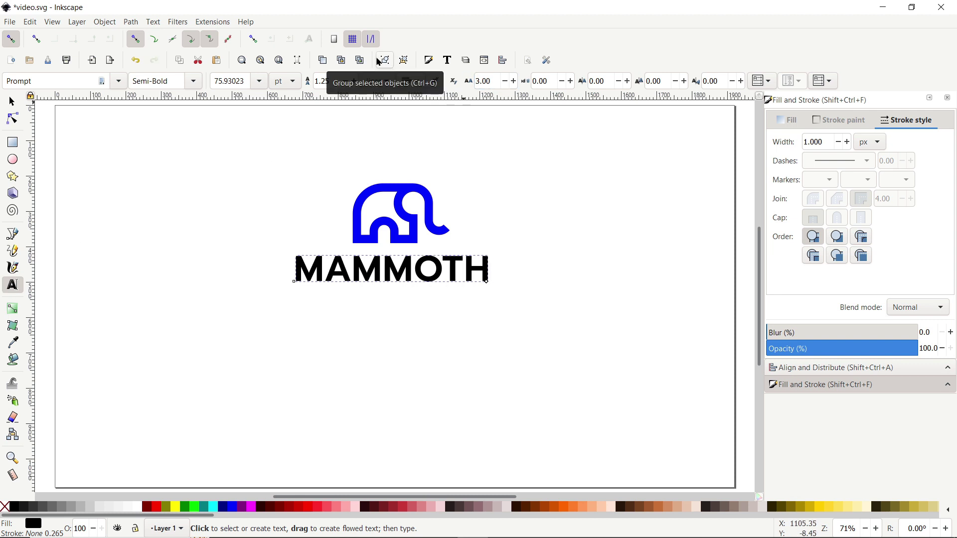
Duplicate the MAMMOTH text and move the copy below it.
click(12, 101)
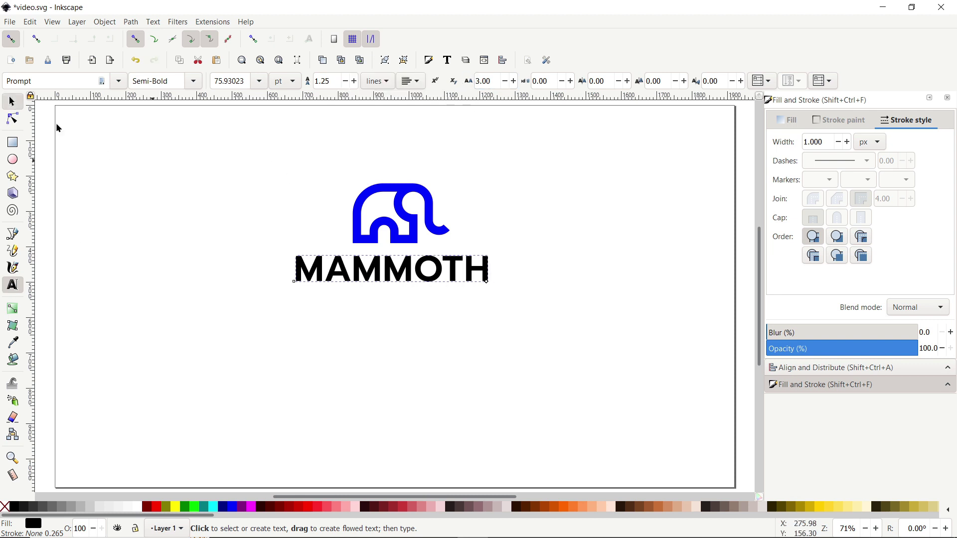
right_click(358, 261)
click(394, 237)
drag(402, 273, 397, 311)
Retype the copy as RESIDENTIAL in Normal weight with letter spacing 10.
click(12, 284)
drag(298, 303, 552, 314)
text(RESID)
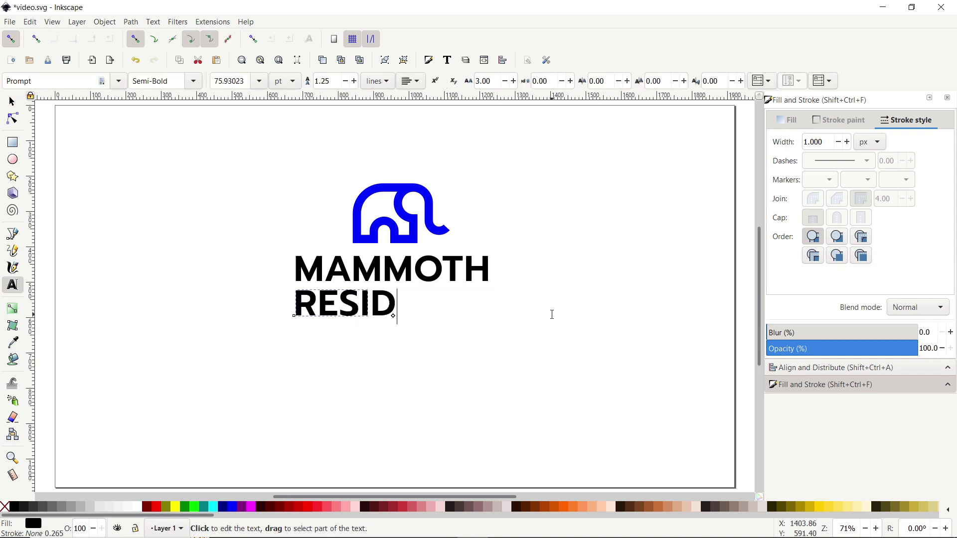
text(ENTIAL)
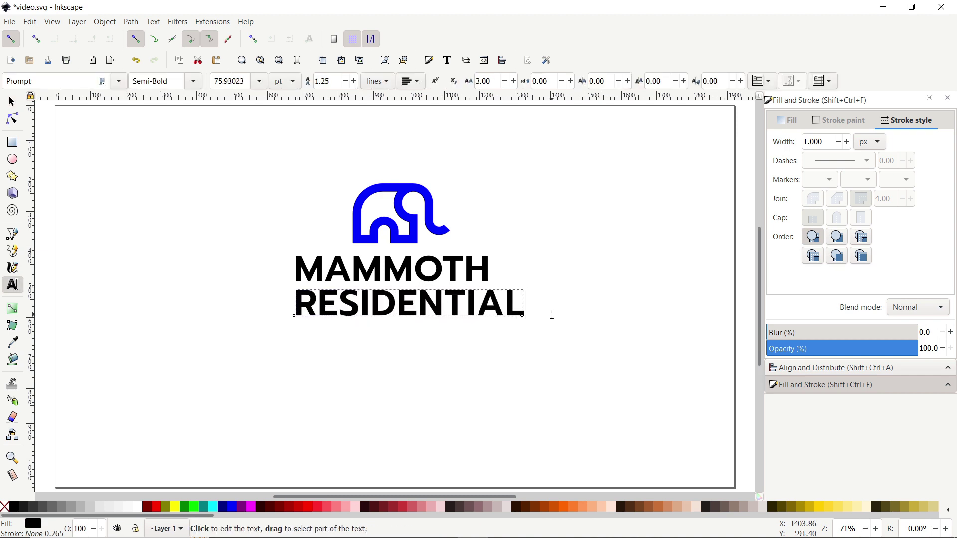
click(193, 81)
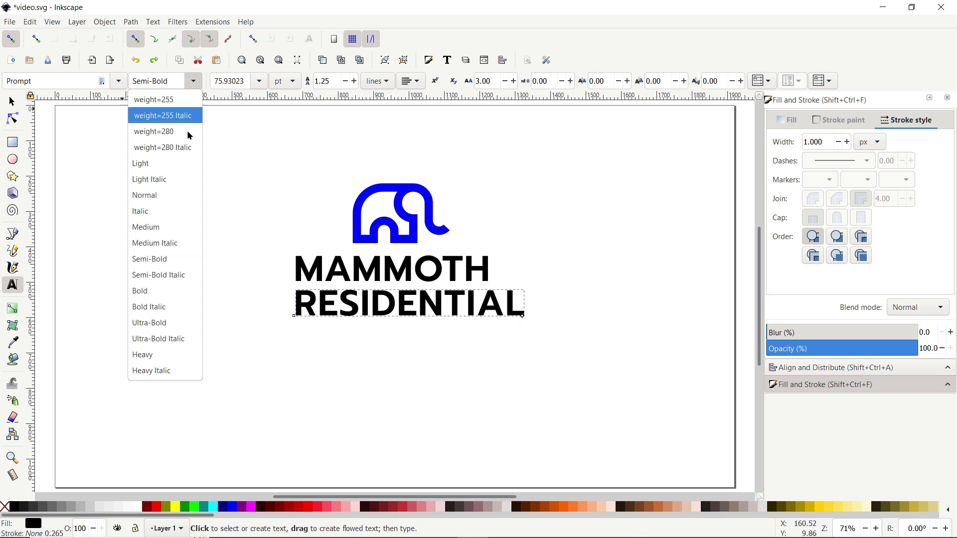
click(147, 195)
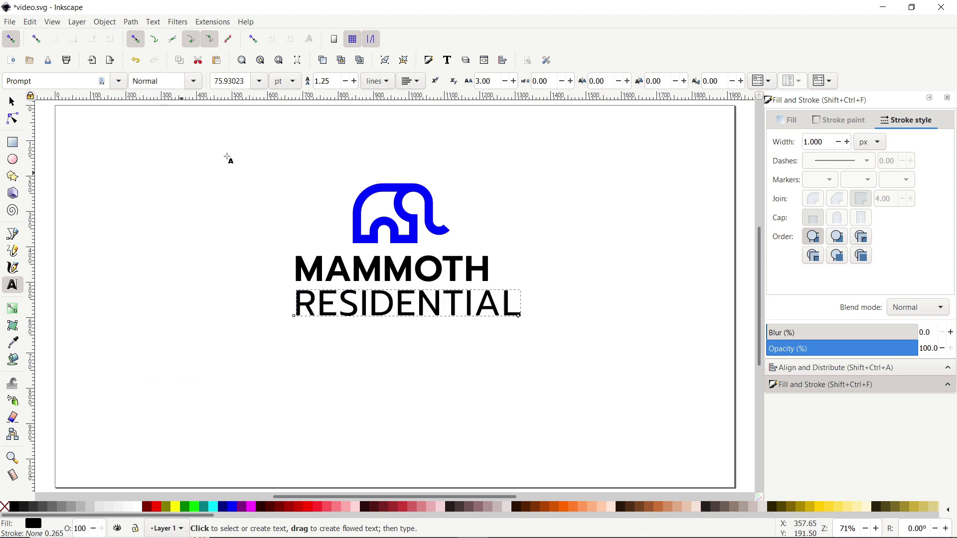
click(488, 80)
text(10)
key(Return)
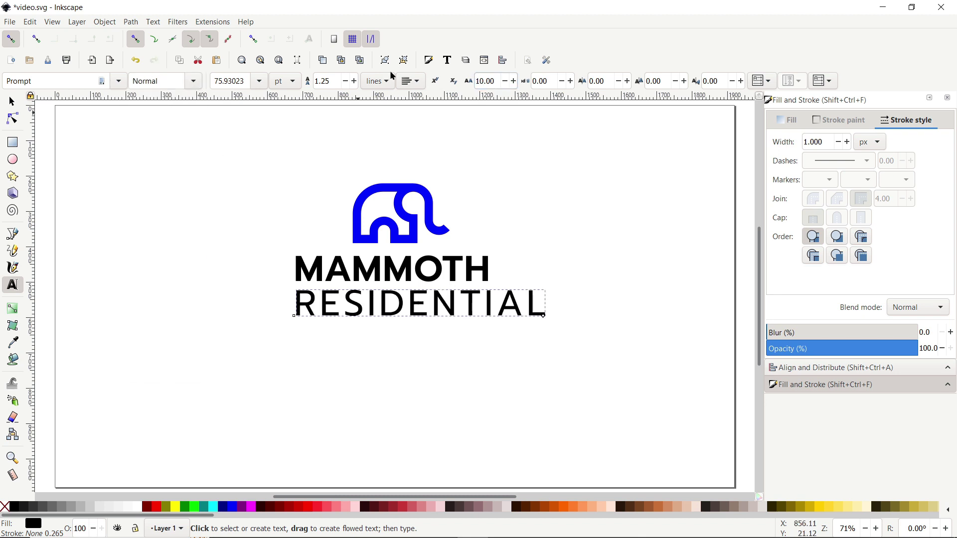
Shrink RESIDENTIAL and centre it under MAMMOTH, then reduce the elephant to about 215 × 133 px.
click(11, 102)
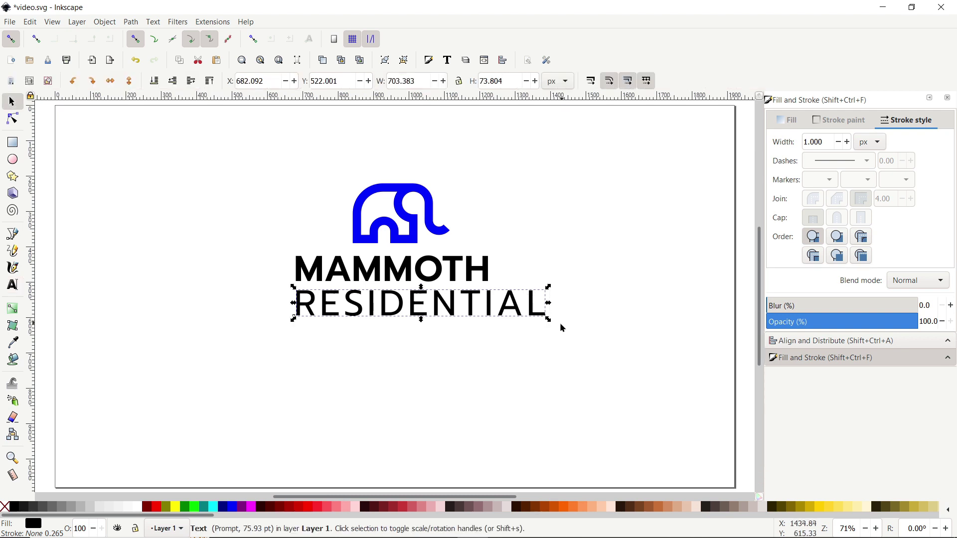
drag(548, 320, 480, 305)
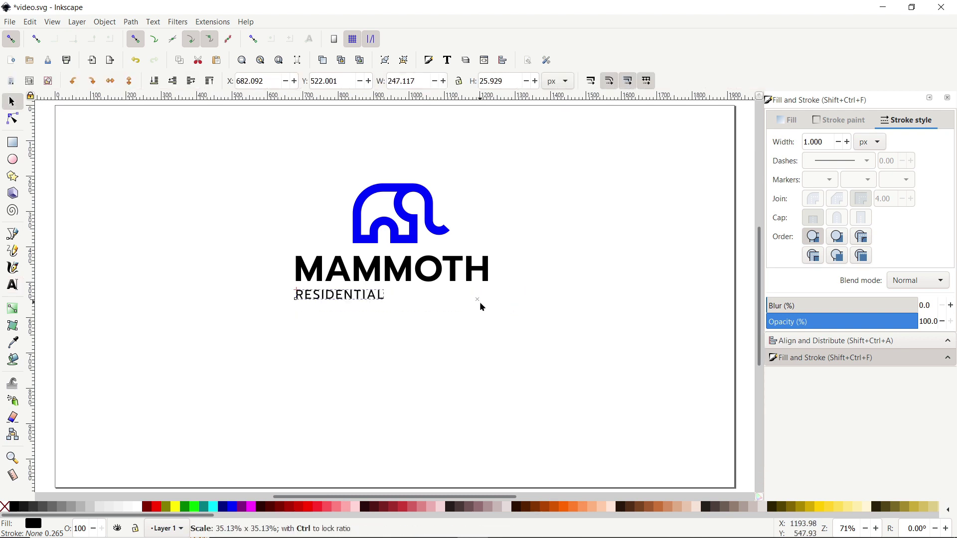
mouse_move(389, 296)
mouse_down()
mouse_move(423, 303)
mouse_move(398, 303)
mouse_up()
click(387, 192)
drag(402, 181, 412, 198)
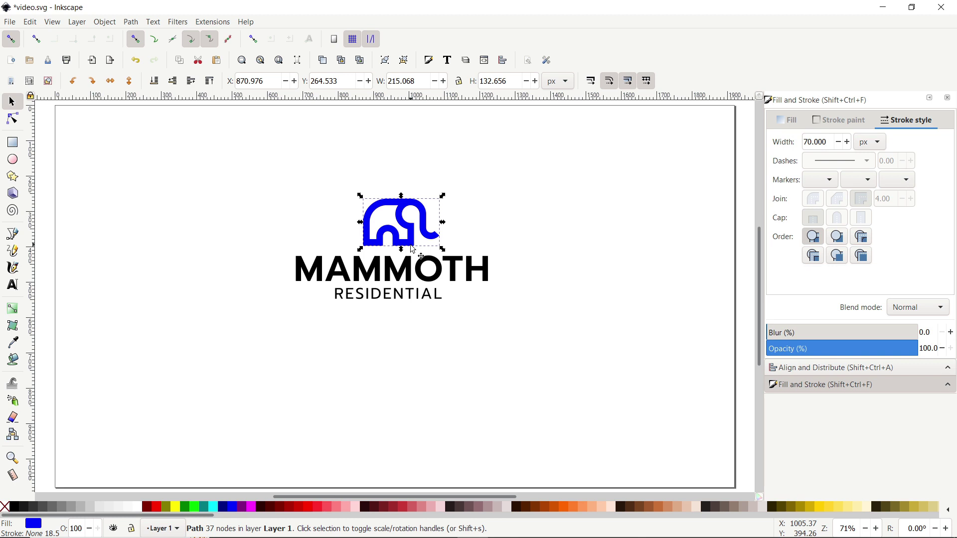
Change the elephant's fill colour to green 00BF77.
click(792, 120)
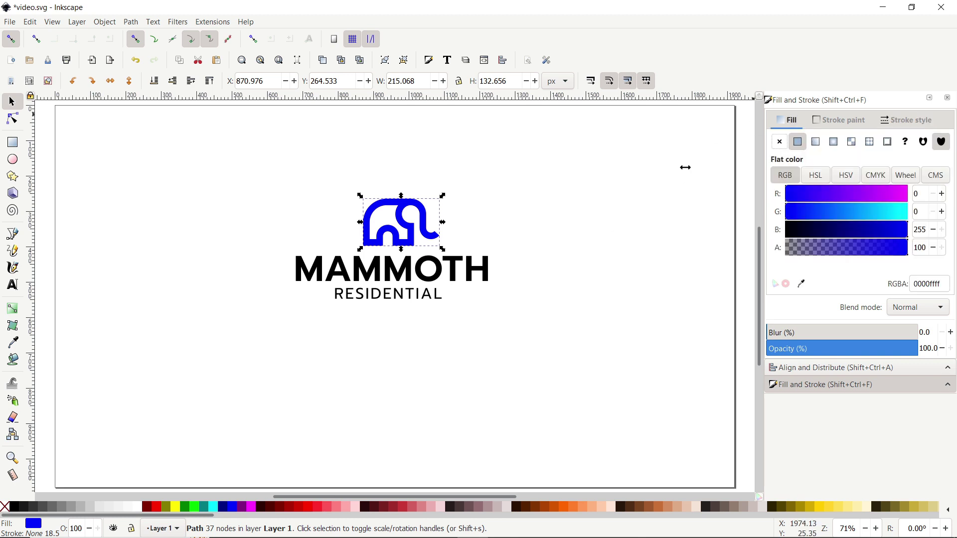
drag(935, 283, 908, 283)
text(00)
text(BF77)
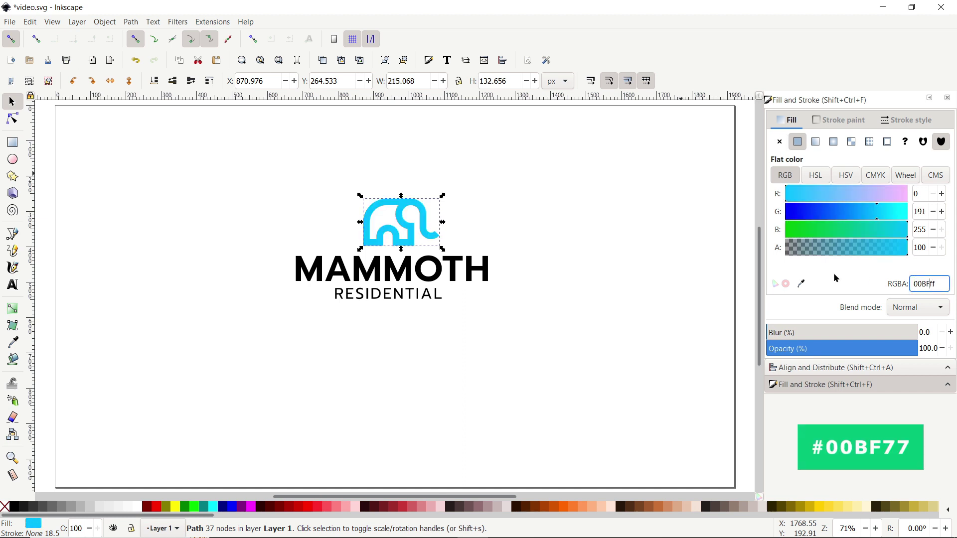
key(Return)
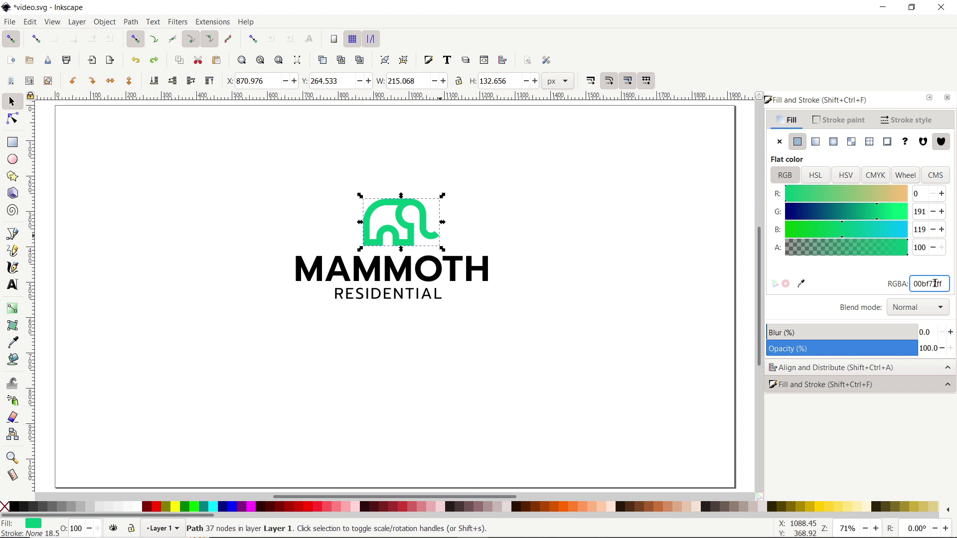
click(827, 369)
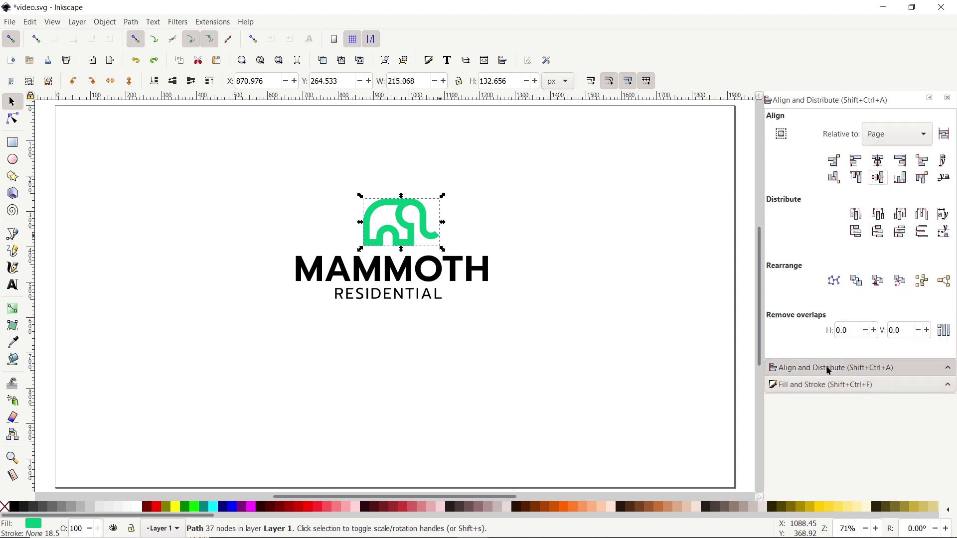
Select the elephant, MAMMOTH and RESIDENTIAL and centre them on the vertical axis.
drag(528, 159, 267, 326)
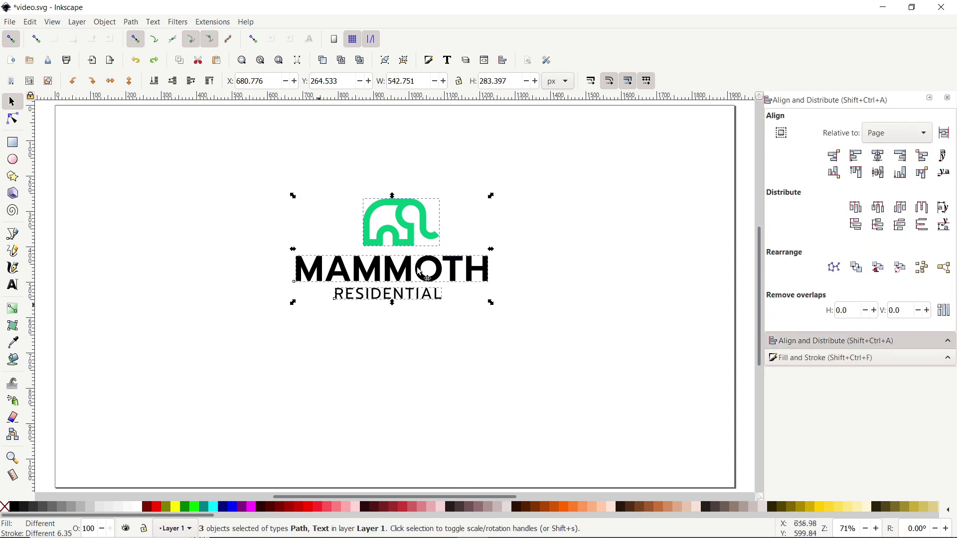
click(878, 156)
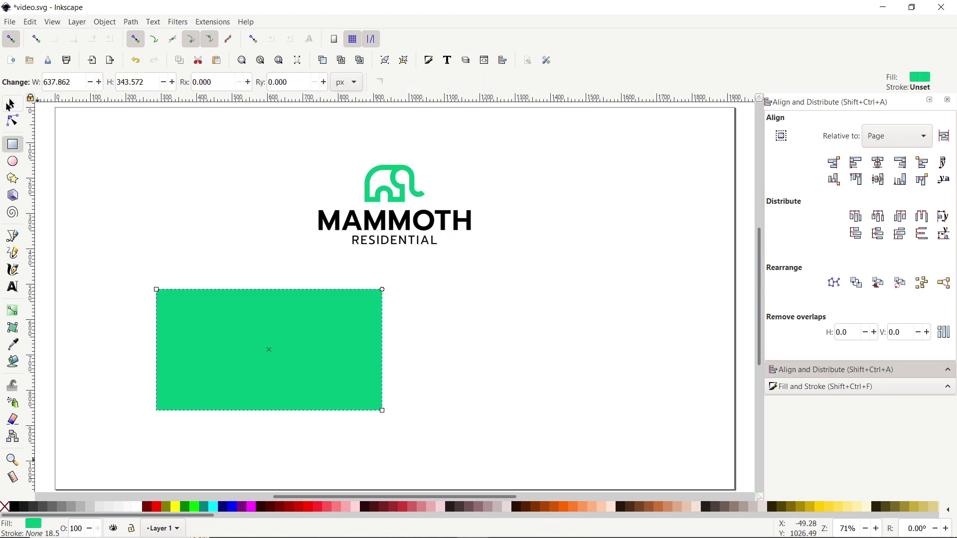
Add a green rectangle below the logo with a duplicate placed to its right.
key(s)
key(ctrl+d)
drag(319, 374, 553, 375)
Copy and paste the logo, shrink the copy, and group it.
click(394, 219)
key(ctrl+c)
key(ctrl+v)
drag(592, 406, 571, 382)
key(ctrl+g)
Centre grouped logo copies on the black and green rectangles.
shift+click(588, 360)
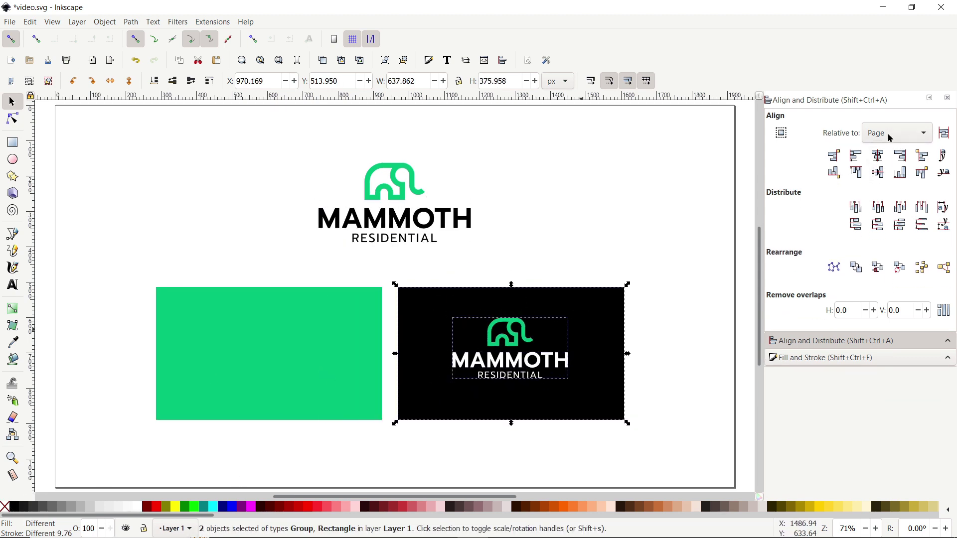
key(ctrl+alt+KP_5)
key(ctrl+d)
shift+click(269, 399)
key(ctrl+alt+KP_5)
click(171, 492)
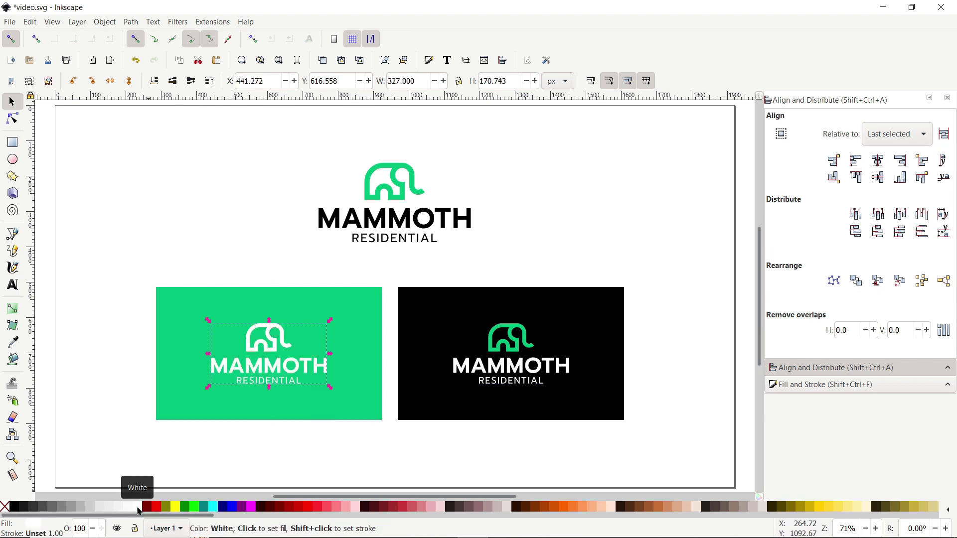